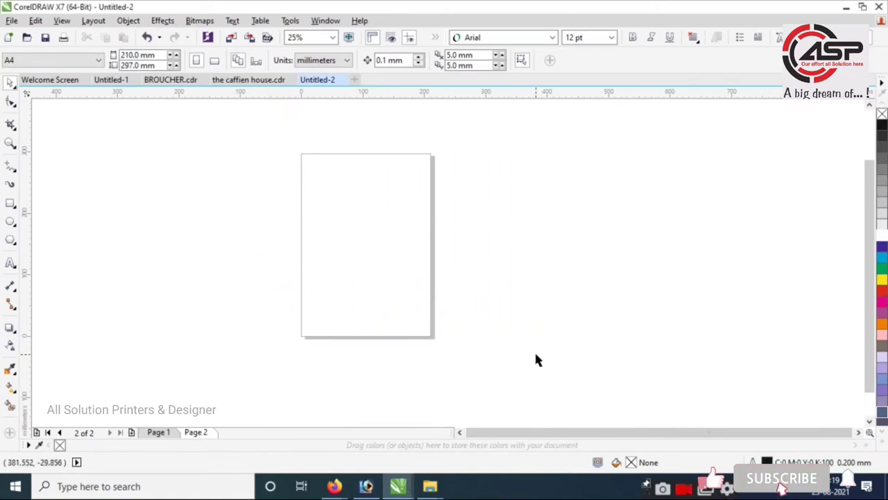
- Change the drawing units from millimetres to inches
key(z)
drag(263, 140, 517, 332)
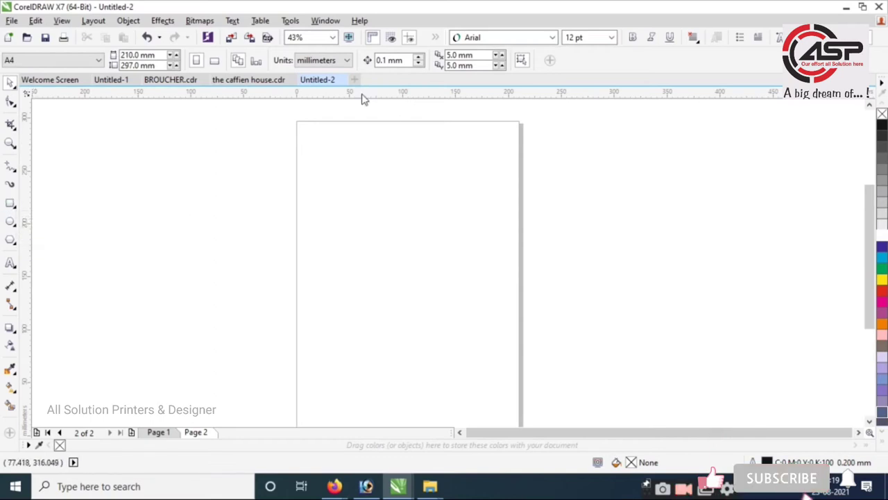
click(319, 62)
click(312, 73)
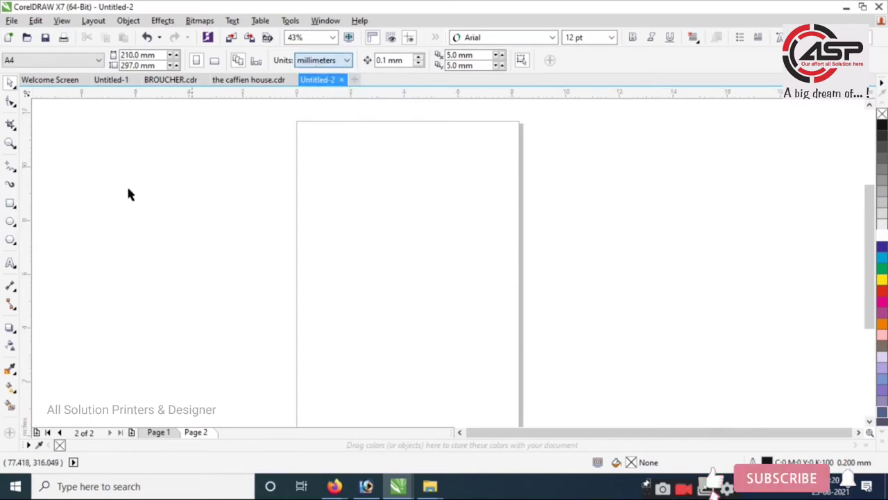
- Draw a rectangle on the page and set its size to 8.5 in wide by 7 in high
click(10, 202)
drag(318, 240, 483, 354)
double_click(116, 55)
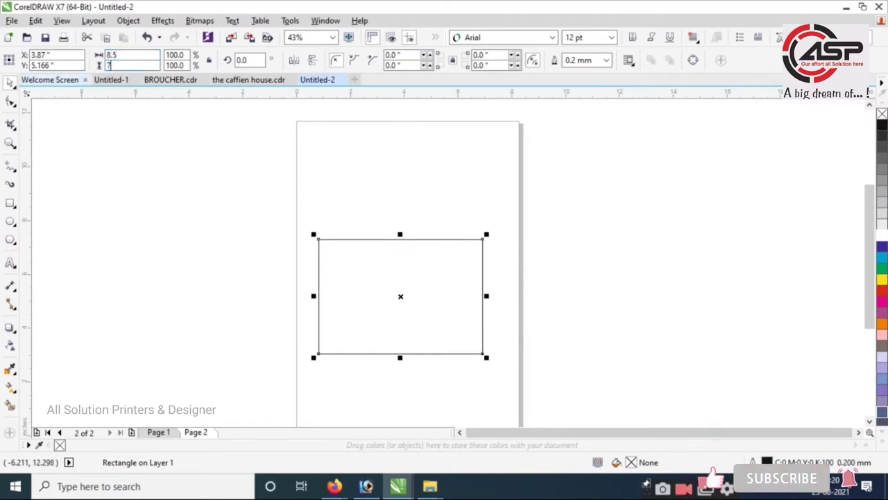
key(Return)
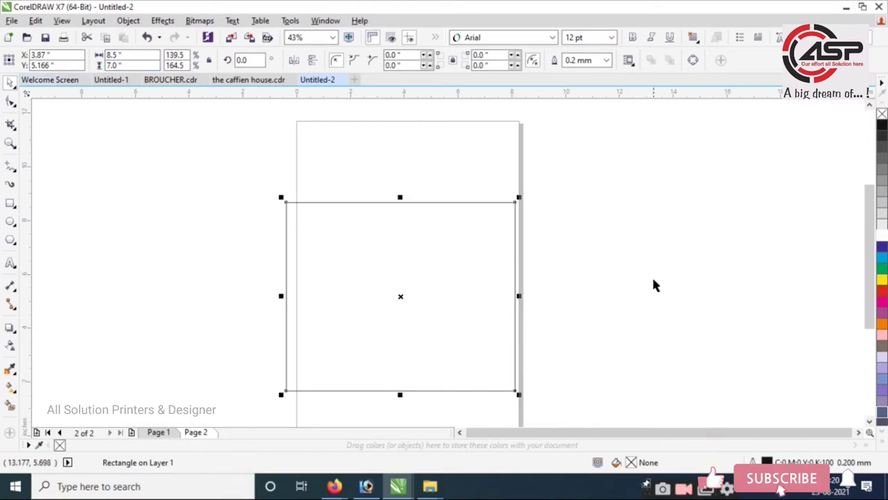
- Switch the page to landscape orientation and centre the rectangle on it
click(652, 287)
click(215, 61)
click(439, 293)
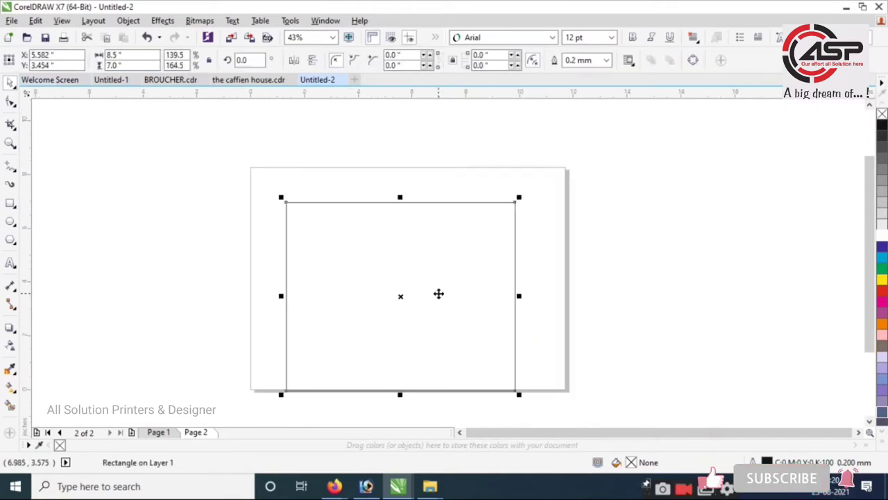
key(p)
click(582, 322)
click(383, 281)
key(F2)
drag(252, 158, 594, 390)
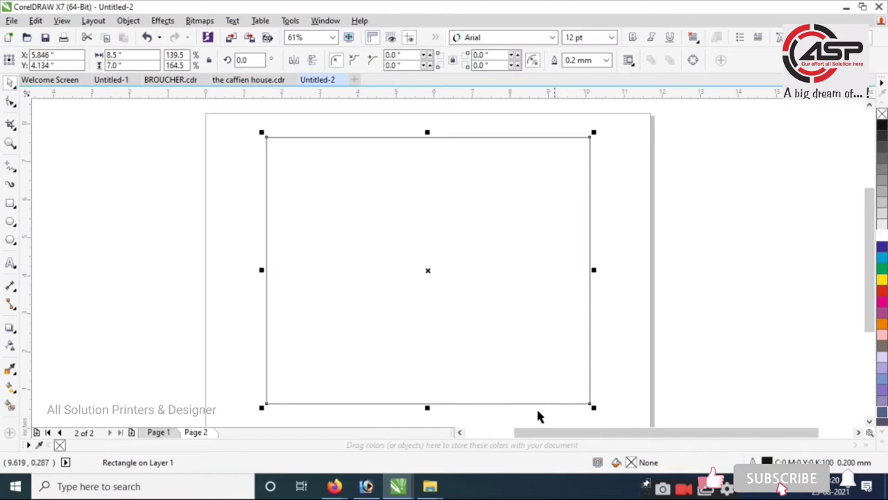
- Add a one-step inward contour with an offset of about 0.371 in to the rectangle and break the contour group apart
click(9, 331)
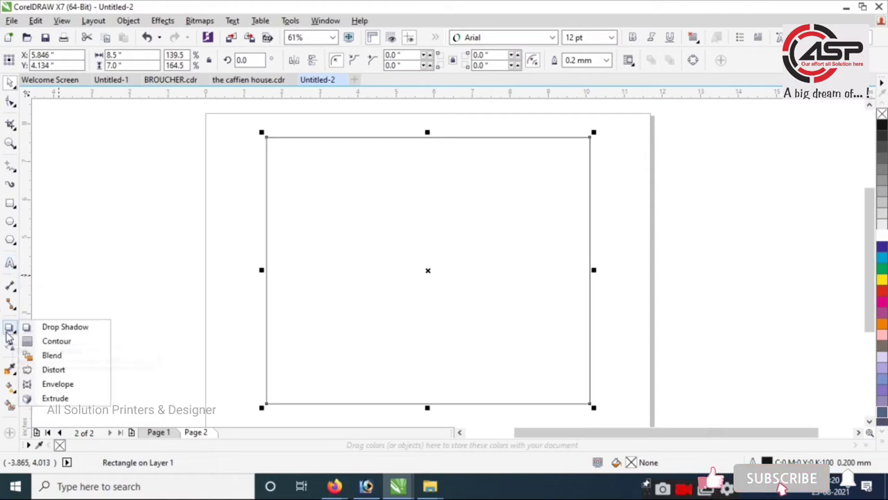
click(56, 340)
drag(268, 409, 285, 394)
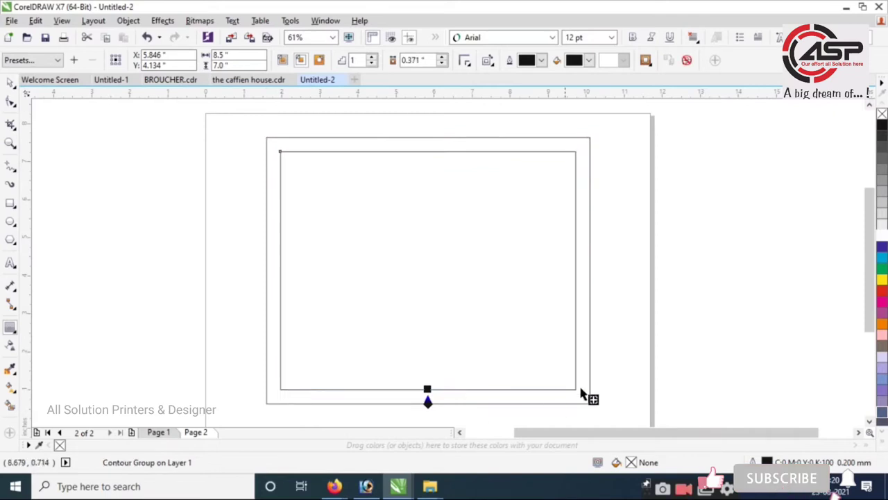
click(614, 362)
right_click(497, 310)
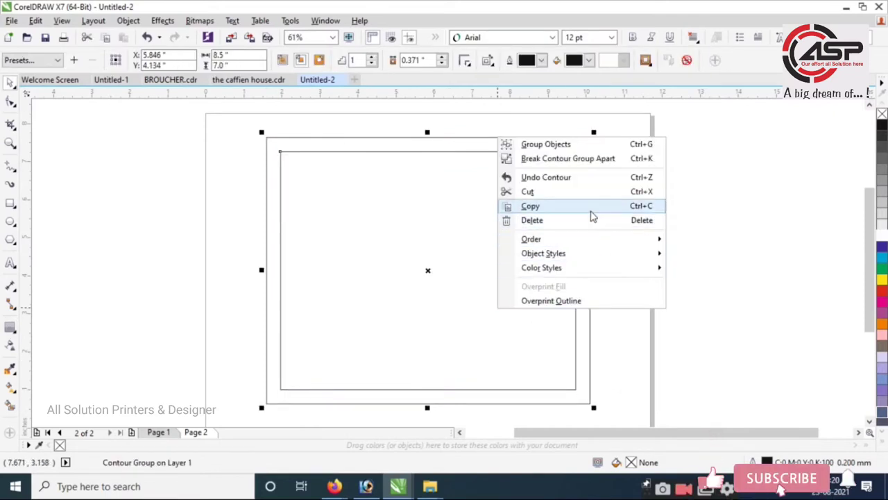
click(568, 159)
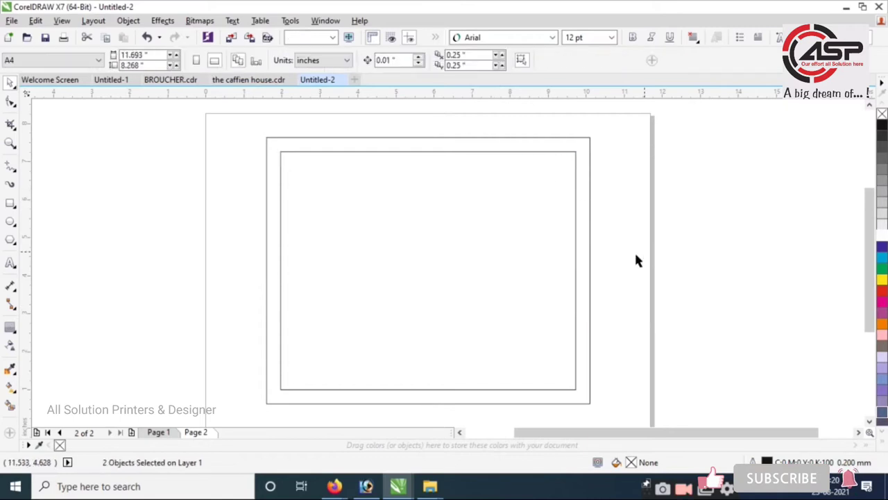
drag(467, 274, 148, 252)
key(ctrl+z)
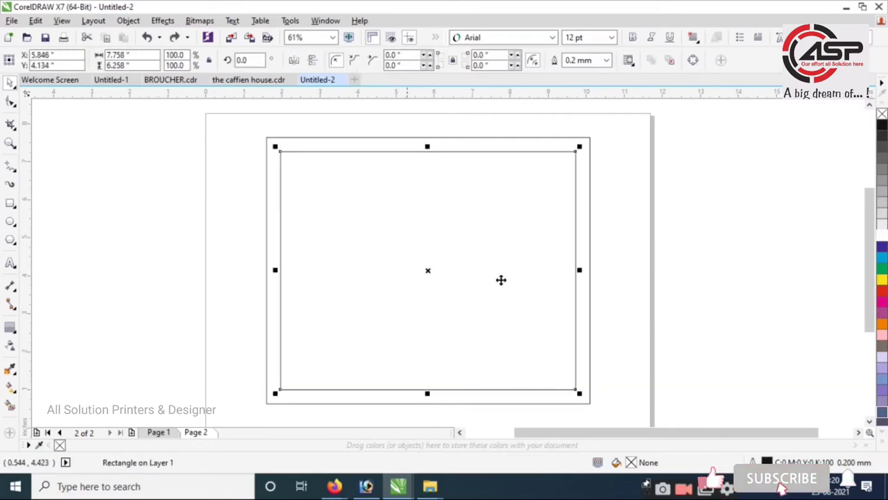
- Fill the inner rectangle with white and the outer rectangle with red
click(883, 239)
click(579, 136)
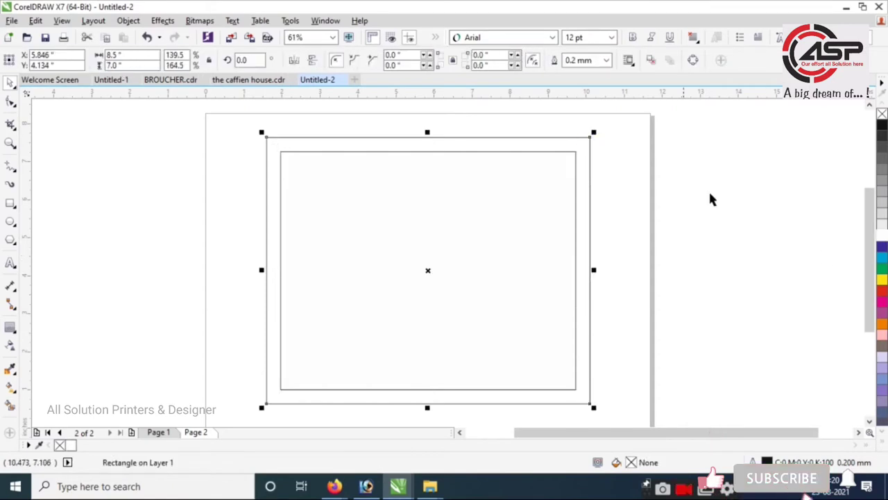
click(881, 290)
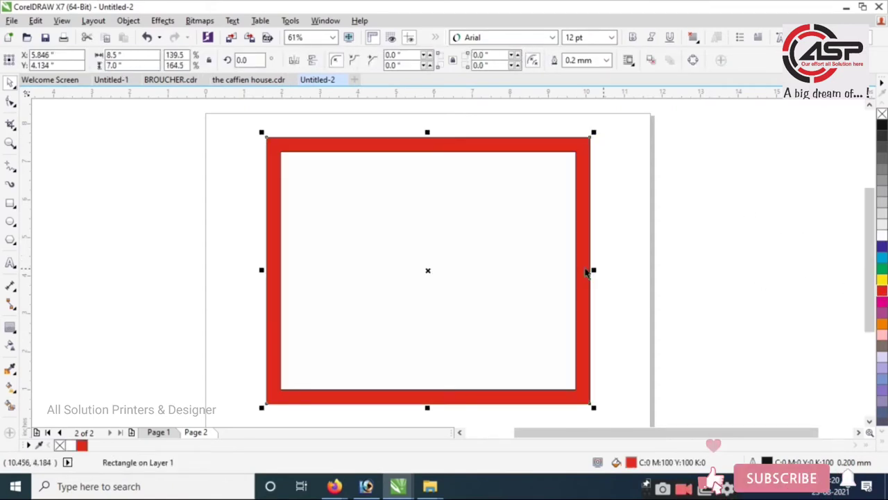
- Darken the outer rectangle's red fill by setting its black (K) value to 50
key(F11)
click(330, 127)
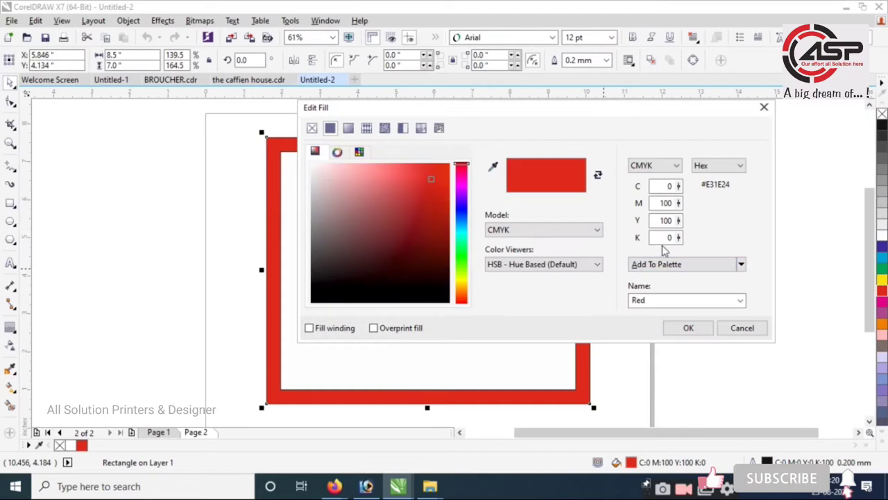
click(749, 235)
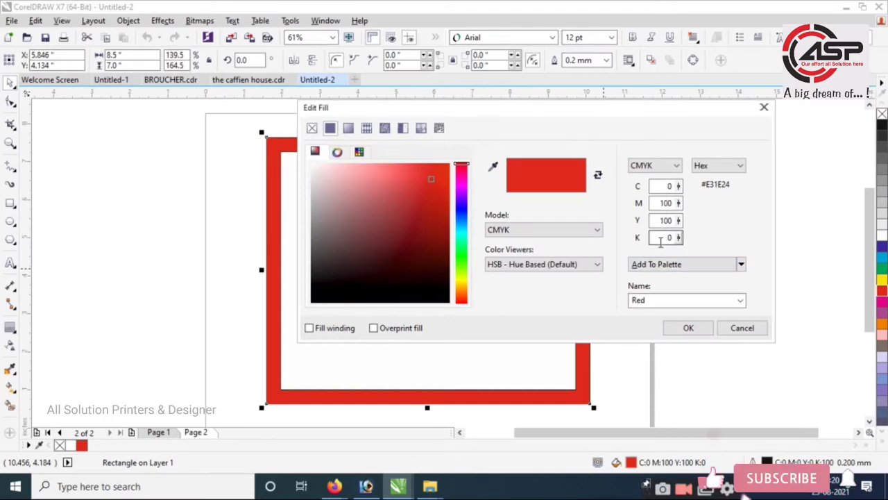
double_click(662, 239)
text(50)
key(Return)
click(657, 242)
- Remove the outline from both the inner and outer rectangles
click(425, 154)
shift+click(404, 148)
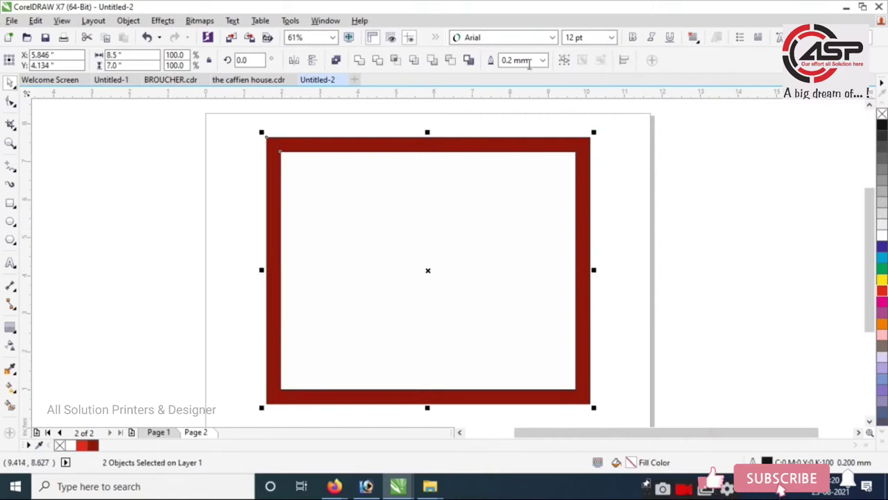
click(541, 60)
click(532, 80)
click(690, 277)
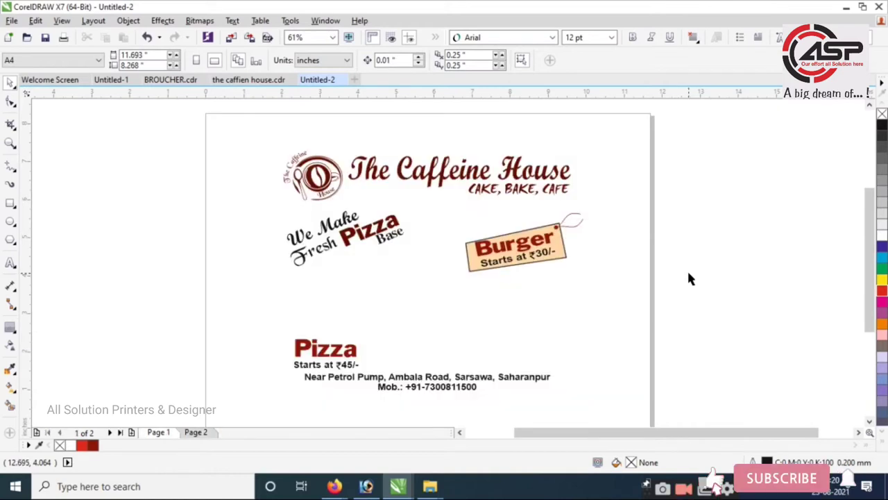
drag(295, 281, 484, 337)
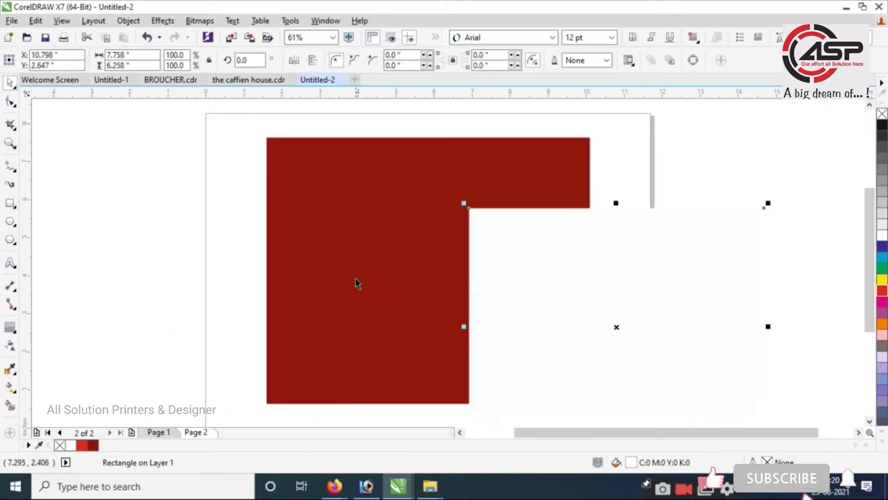
key(ctrl+z)
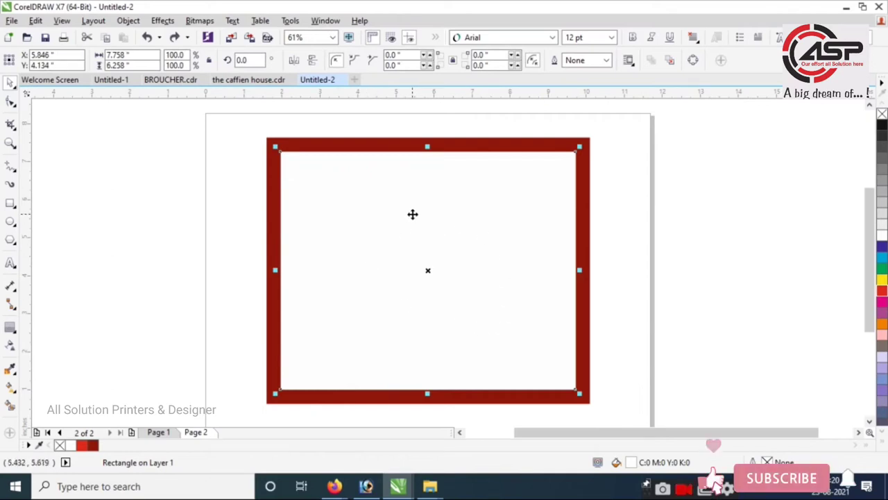
click(664, 302)
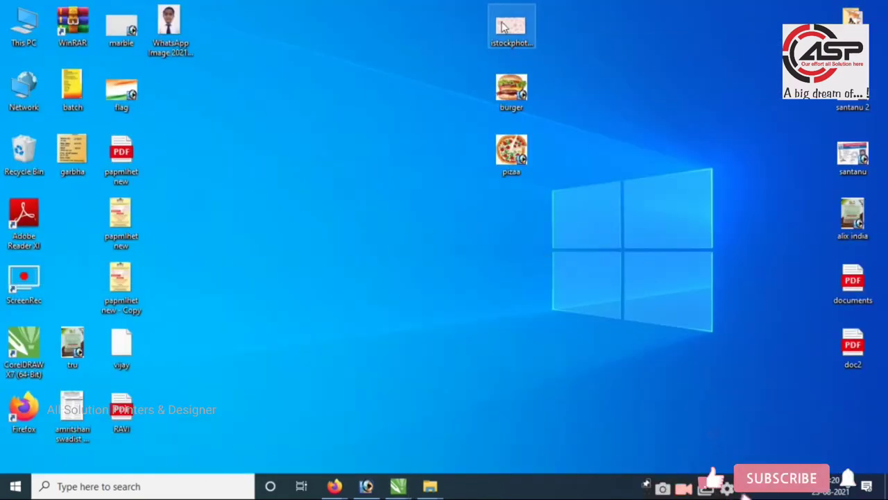
- Preview the istockphoto fast-food pattern image from the desktop in Photos, look at it enlarged, and close it
double_click(504, 27)
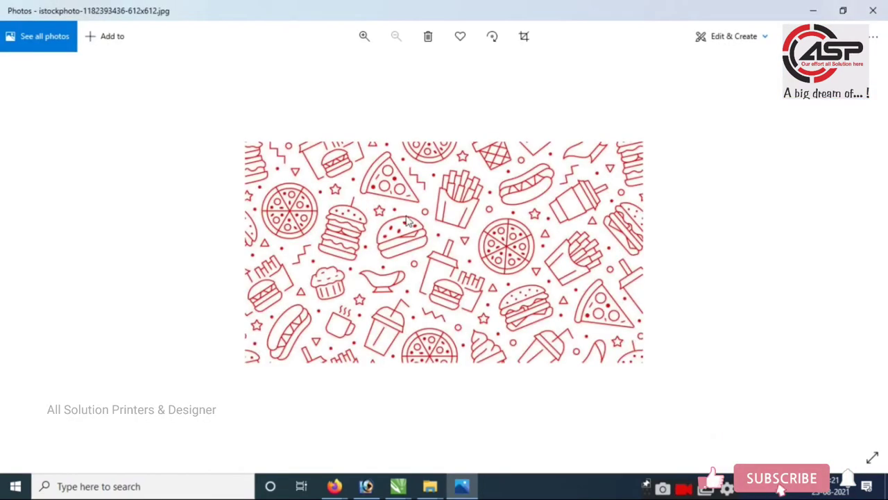
scroll(409, 221, up, 5)
scroll(408, 221, down, 4)
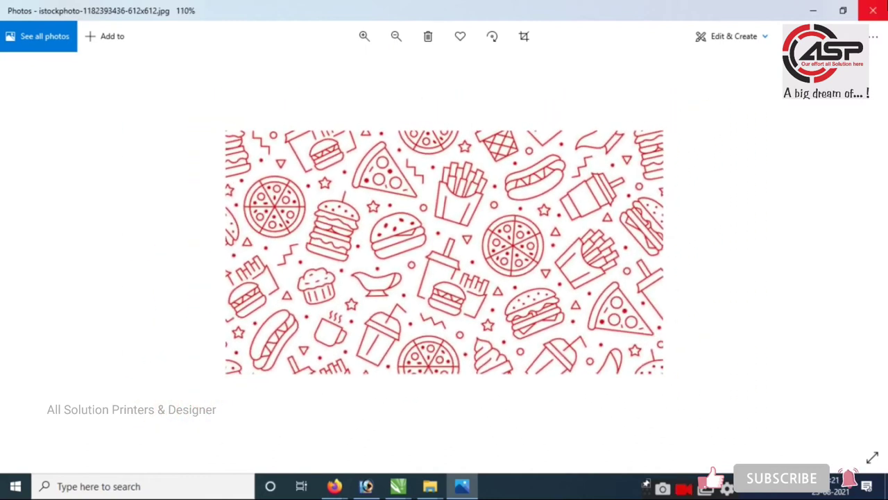
click(873, 11)
- Bring the istockphoto pattern image from the desktop into CorelDRAW and PowerClip it inside the white inner rectangle
drag(511, 27, 728, 281)
right_click(728, 282)
click(732, 129)
click(396, 305)
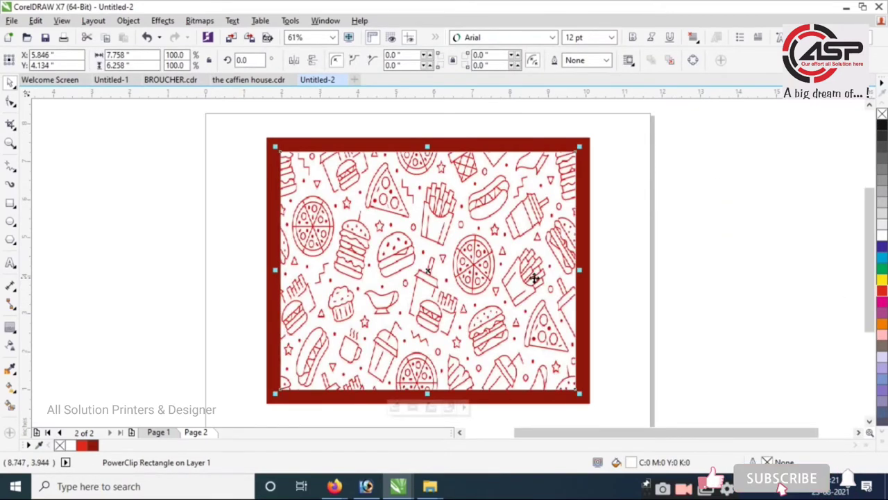
- Edit the PowerClip contents and stretch the pattern image evenly on both sides to about 9.22 in wide
double_click(512, 284)
click(495, 280)
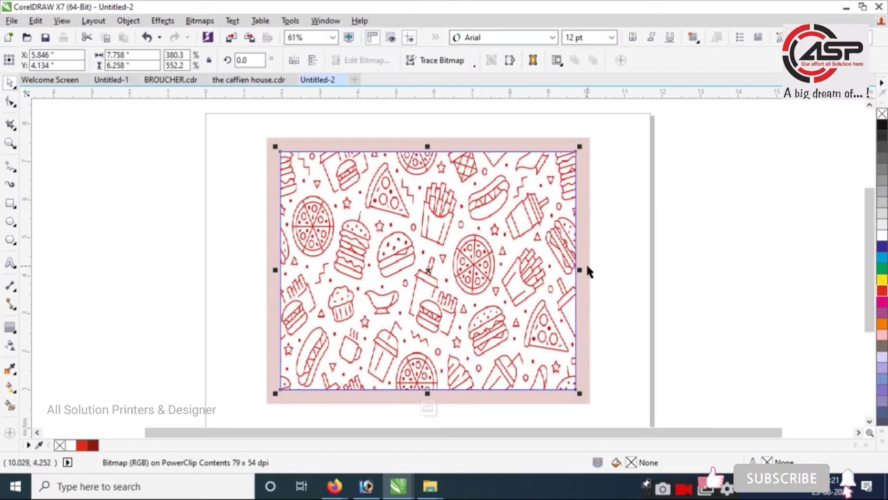
drag(579, 271, 608, 271)
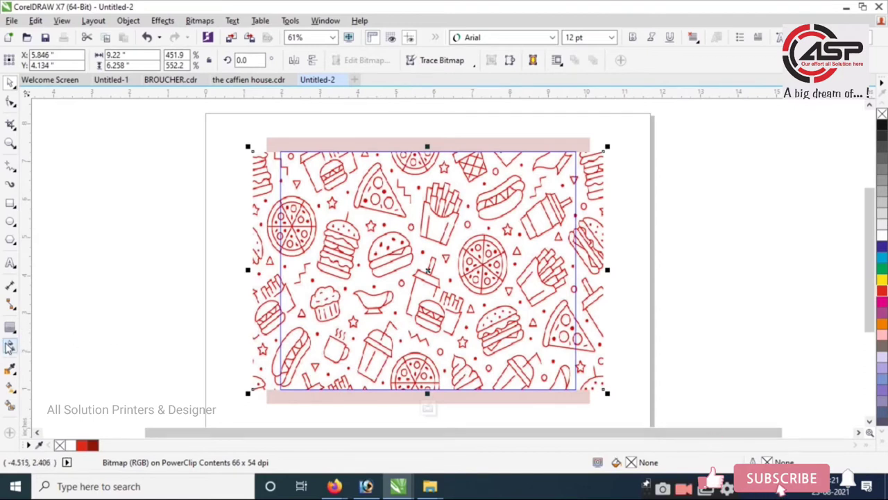
- Apply a uniform transparency of 80 to the food pattern image
click(9, 346)
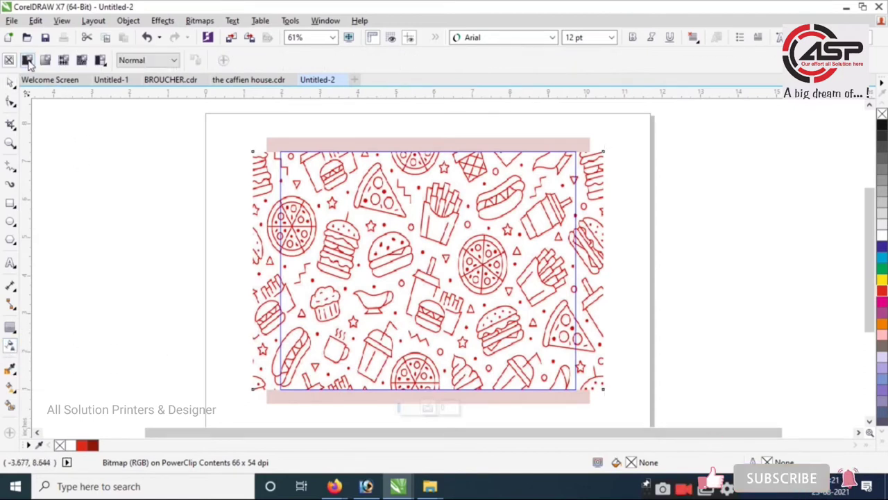
click(27, 61)
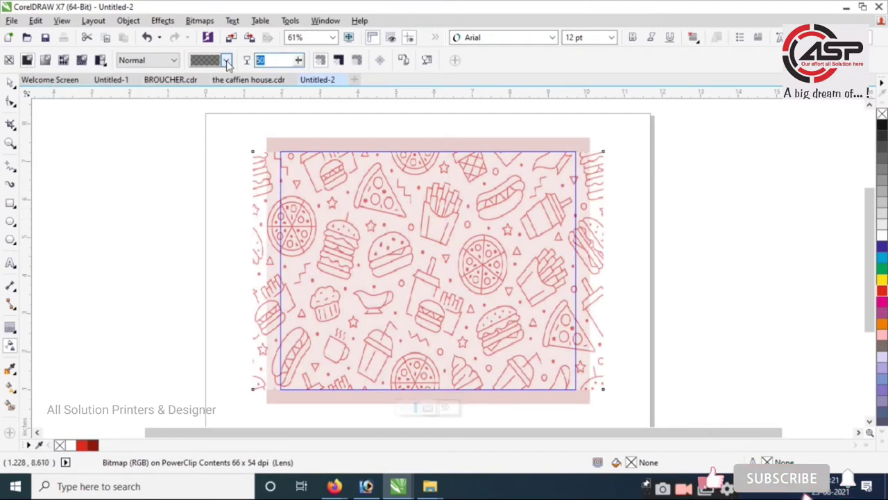
text(5)
key(Return)
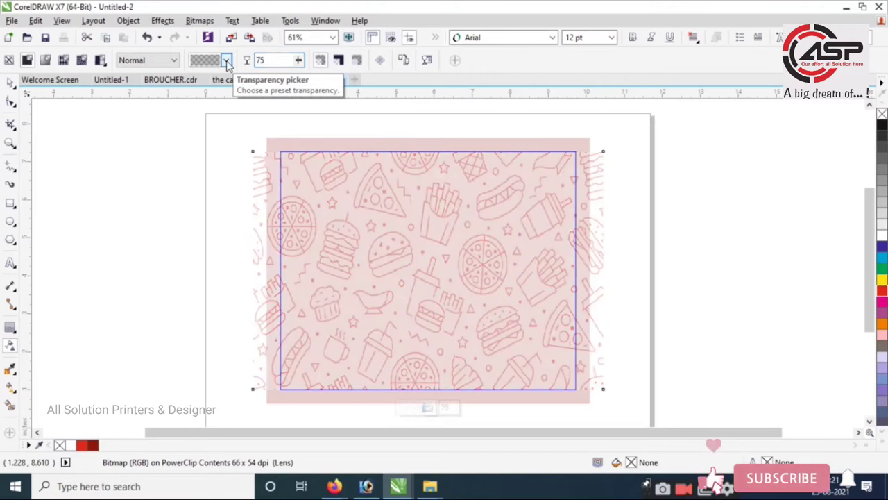
text(80)
key(Return)
key(space)
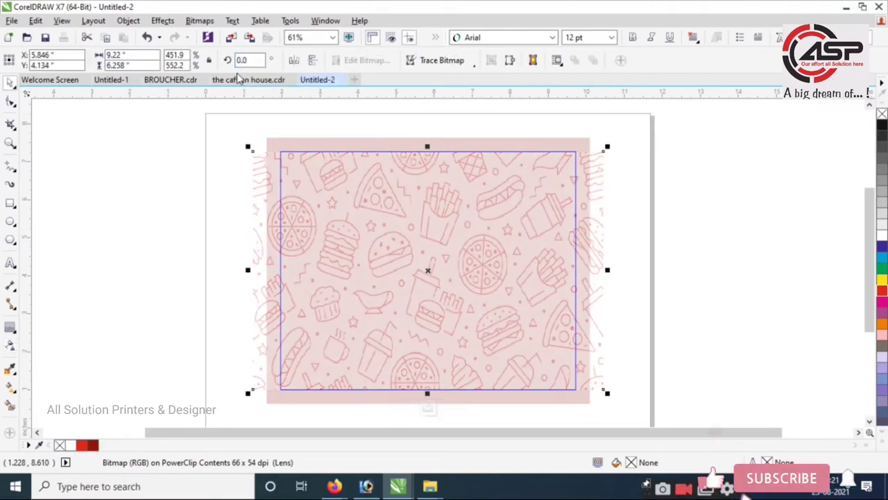
- Convert the transparent pattern image to a bitmap and finish editing the PowerClip
click(200, 20)
click(222, 33)
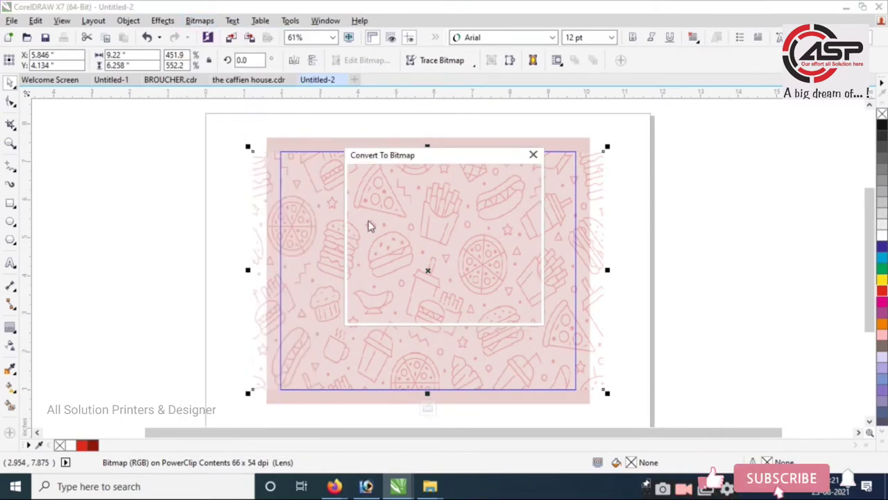
key(Return)
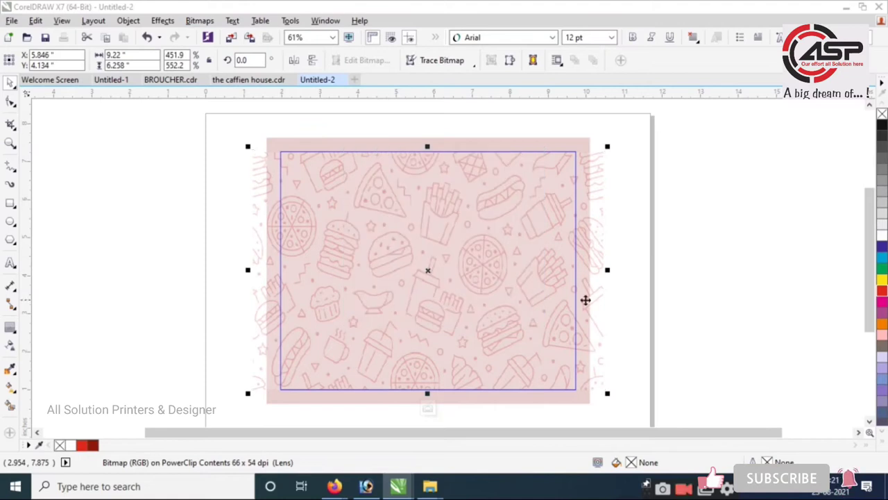
ctrl+click(709, 310)
click(722, 312)
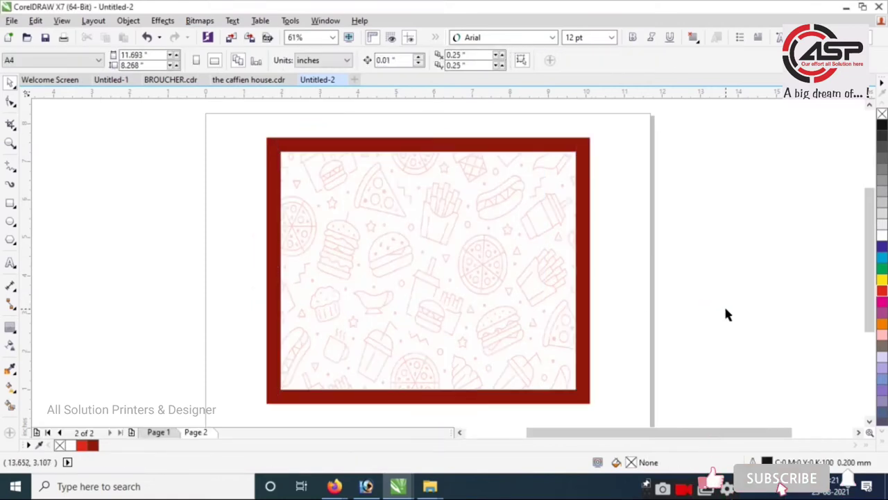
- Bring the burger image from the desktop onto the patterned panel and enlarge it to about 4.83 by 4.01 in
key(F4)
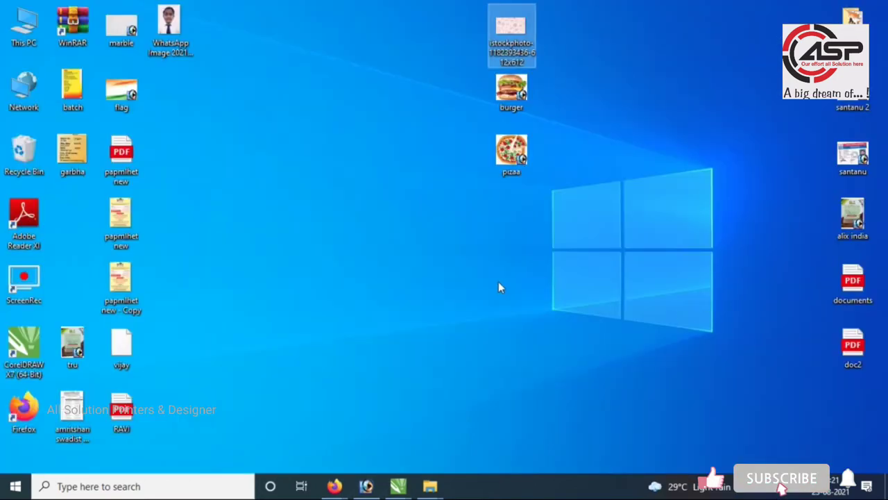
drag(515, 98, 354, 350)
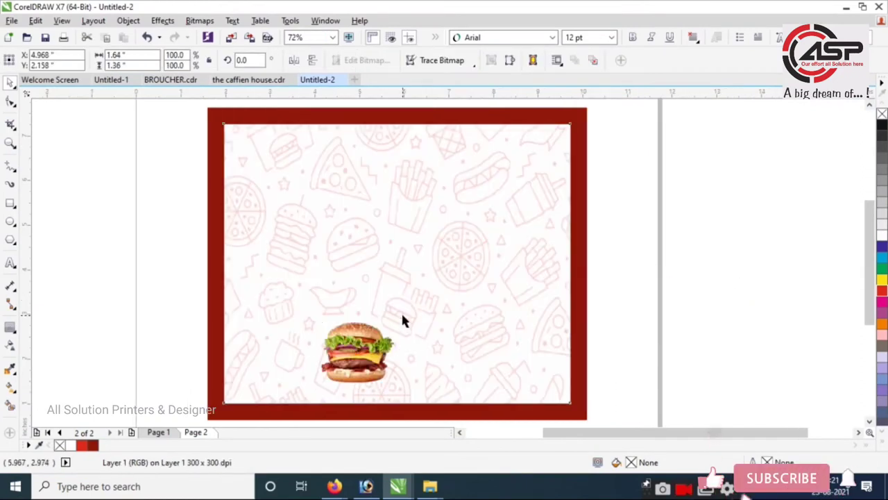
drag(399, 317, 544, 196)
- Centre the burger image horizontally on the patterned panel
shift+click(526, 182)
key(c)
click(671, 278)
drag(349, 341, 347, 336)
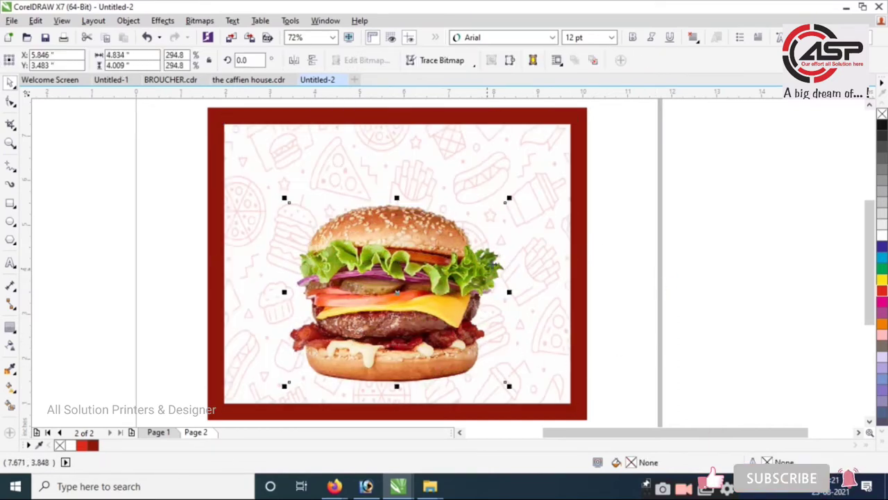
- Shrink the burger image slightly and shift it down a little on the patterned panel
drag(509, 199, 503, 207)
drag(419, 258, 419, 262)
click(722, 349)
click(722, 351)
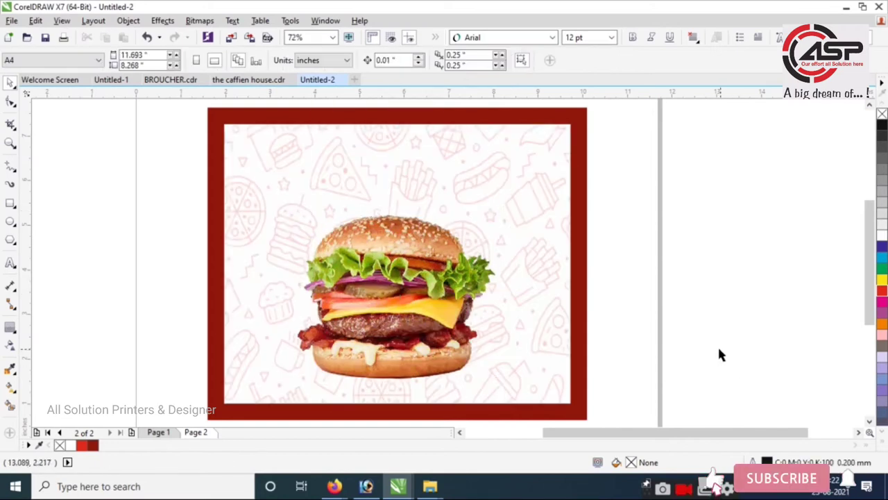
- Bring the pizza image from the desktop onto the panel beside the burger, scaled to about 1.78 by 1.68 in
key(super+d)
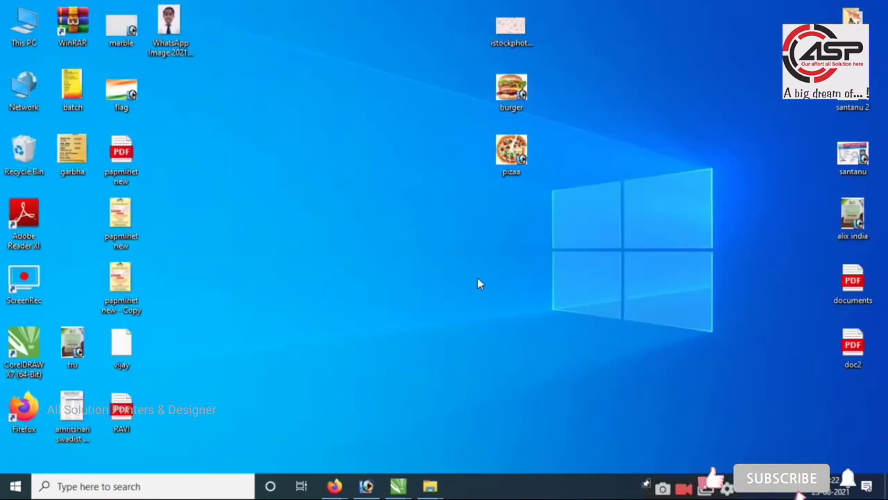
drag(524, 163, 180, 290)
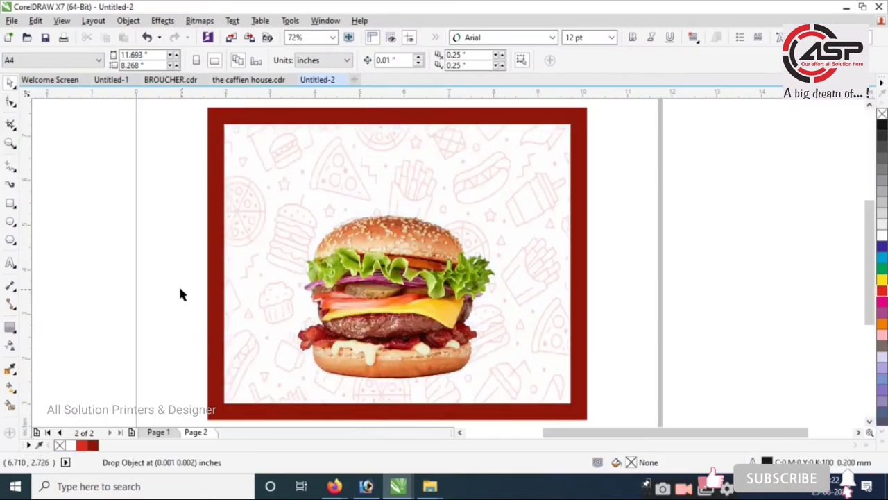
key(F4)
drag(567, 104, 526, 269)
drag(411, 263, 471, 256)
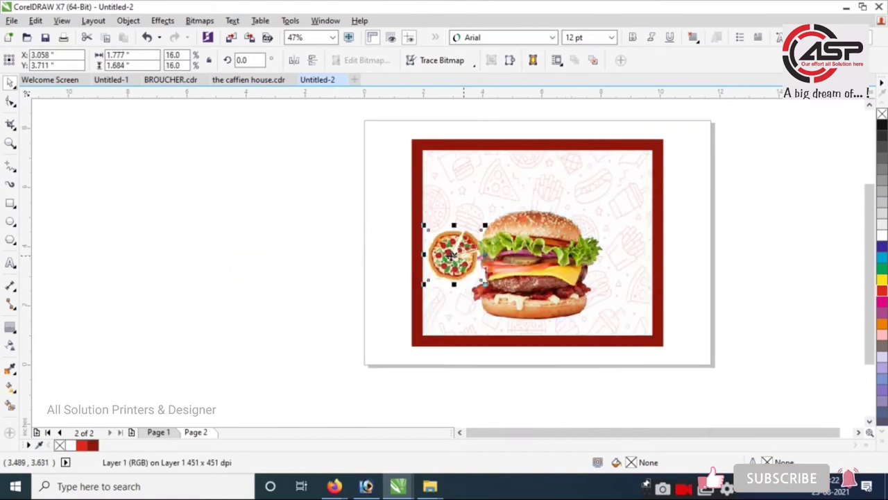
- Shrink the pizza image to about 1.6 by 1.51 in and place it in the space left of the burger
scroll(499, 264, up, 3)
drag(456, 310, 439, 297)
drag(357, 227, 410, 263)
scroll(316, 264, down, 2)
click(378, 243)
scroll(644, 331, up, 2)
click(172, 243)
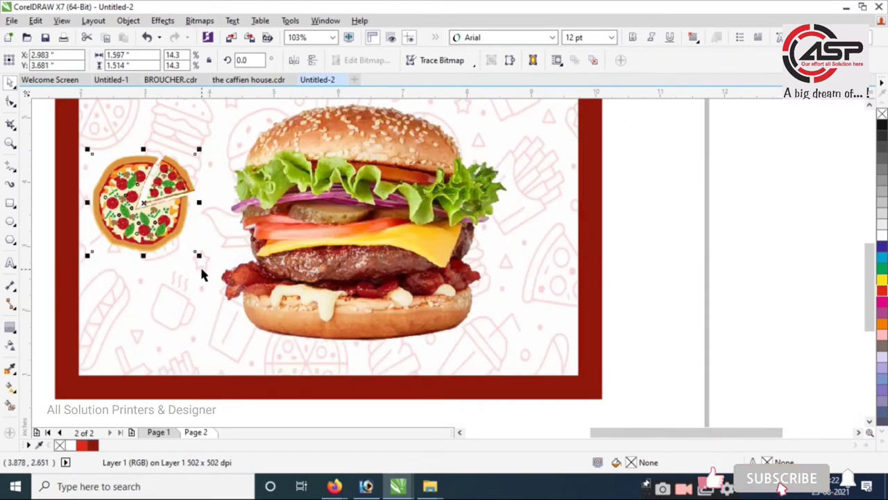
- Enlarge the pizza image slightly and adjust its position between the border and the burger
drag(198, 258, 211, 273)
drag(165, 214, 169, 211)
click(709, 367)
scroll(709, 372, down, 2)
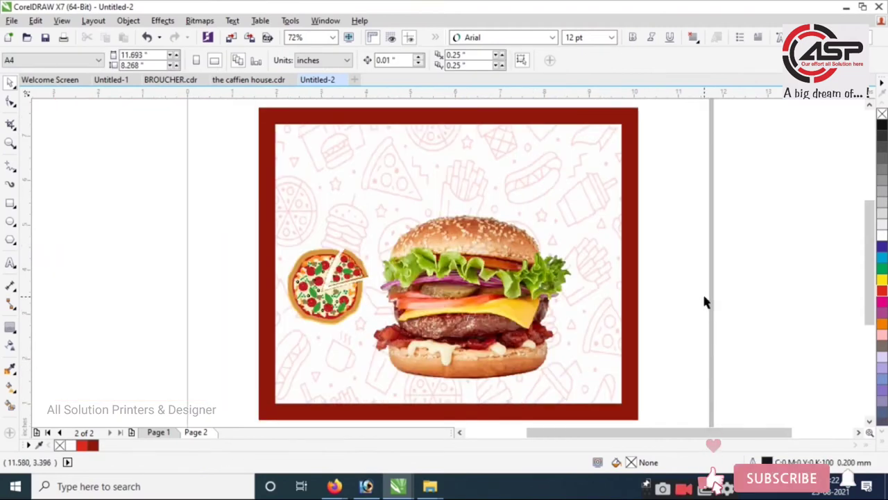
- Copy the café logo, The Caffeine House title and tagline from Page 1 onto the flyer on Page 2
scroll(261, 229, down, 2)
scroll(300, 190, up, 2)
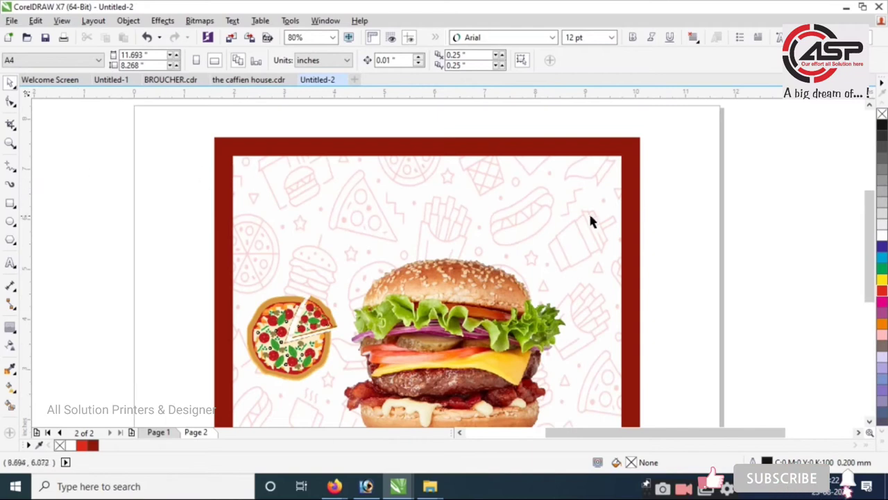
key(Page_Up)
drag(183, 144, 662, 235)
key(ctrl+c)
key(Page_Down)
key(ctrl+v)
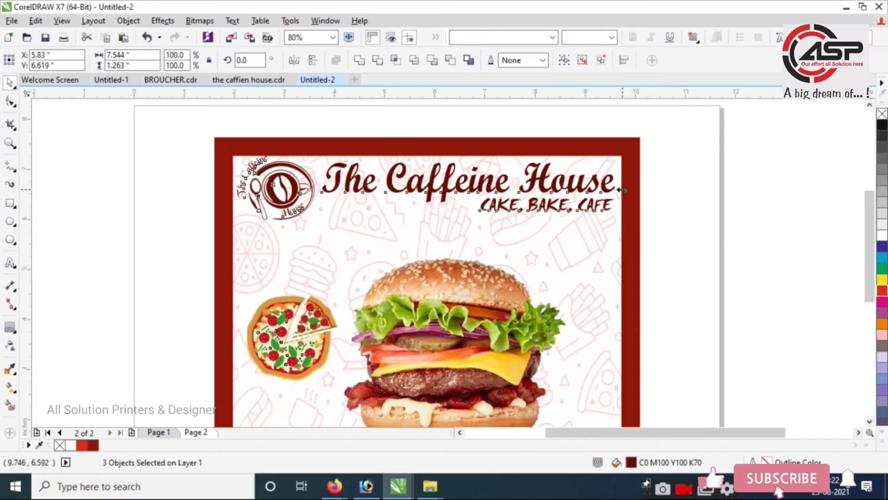
- Resize the logo, title and tagline to about 7.44 in wide and lower them slightly inside the border
drag(622, 189, 617, 189)
drag(425, 221, 427, 225)
key(Down)
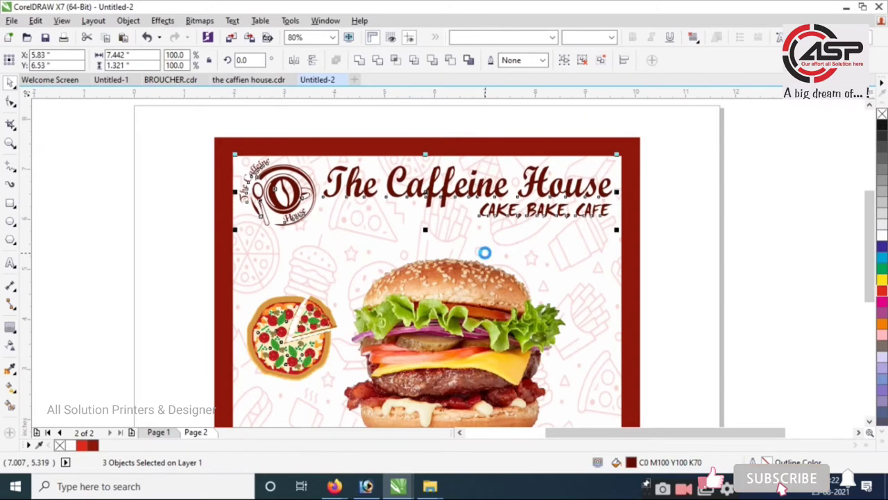
- Group the logo, title and tagline and centre the group horizontally on the patterned panel
key(ctrl+g)
shift+click(584, 281)
key(c)
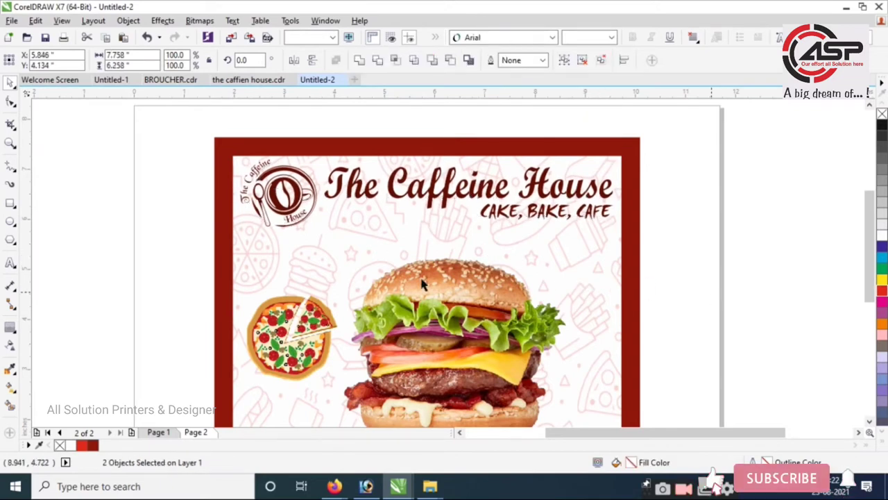
key(Escape)
- Draw a rectangle about 2.72 by 0.92 in below the tagline, overlapping the burger's upper right
scroll(267, 255, up, 2)
scroll(188, 228, down, 4)
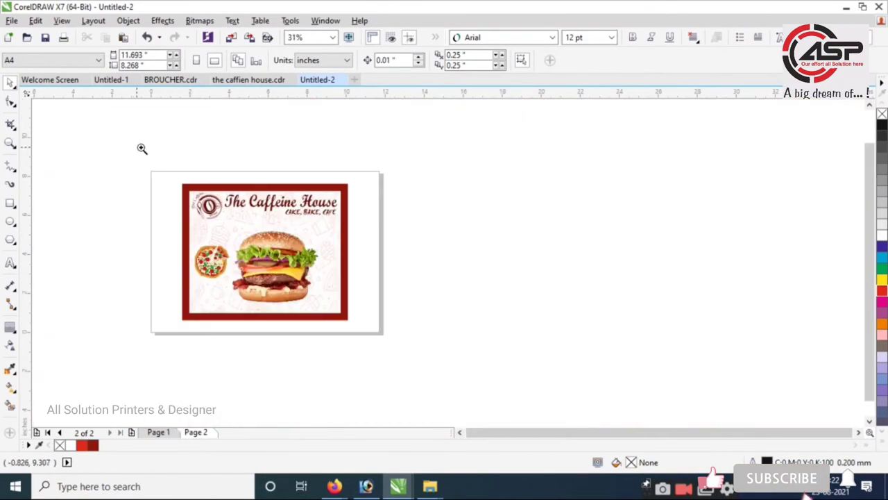
scroll(472, 288, up, 3)
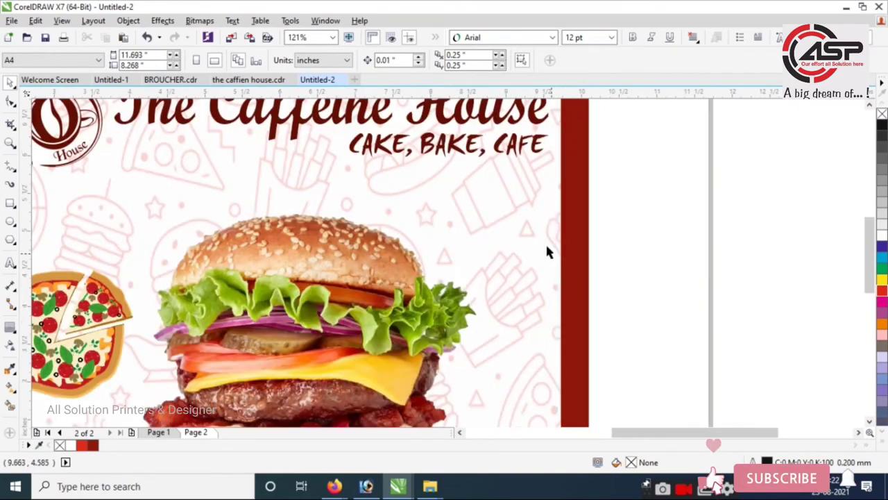
click(10, 202)
drag(335, 181, 539, 248)
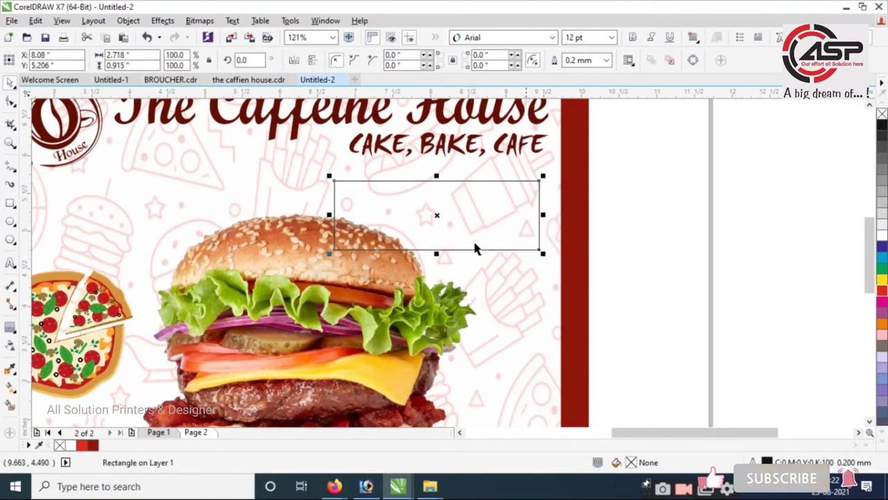
- Convert the rectangle to curves and move its left corner nodes inward so the shape tapers towards the burger
right_click(385, 200)
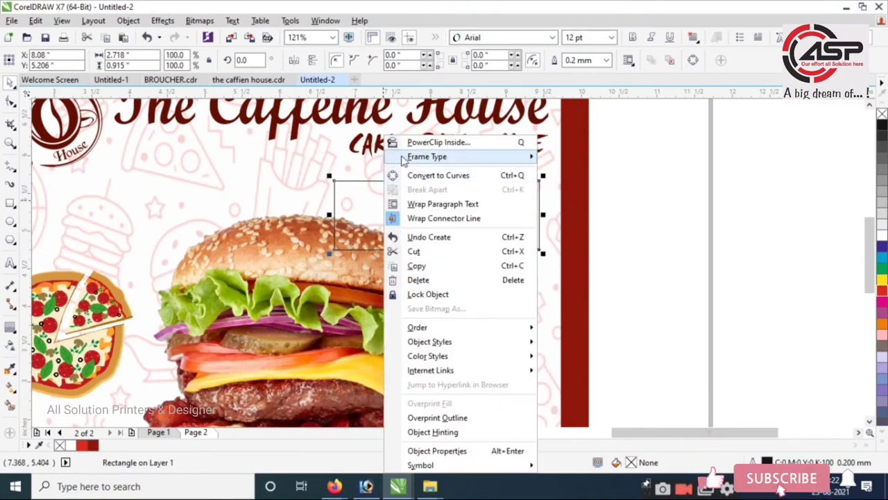
click(419, 175)
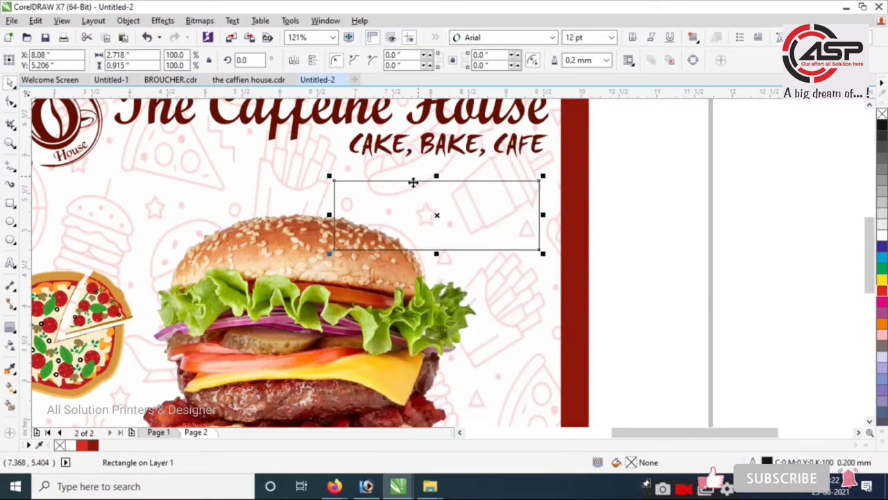
scroll(589, 306, up, 1)
click(10, 102)
drag(144, 136, 233, 192)
drag(204, 149, 205, 169)
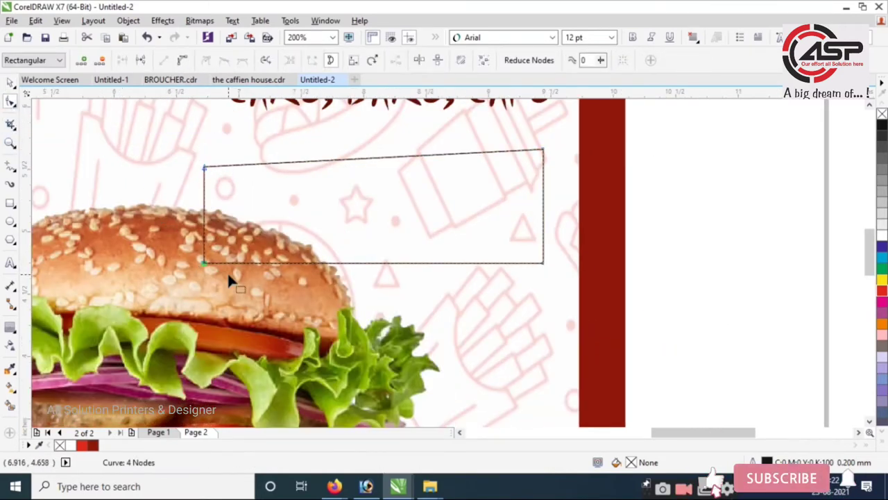
drag(206, 263, 206, 240)
key(space)
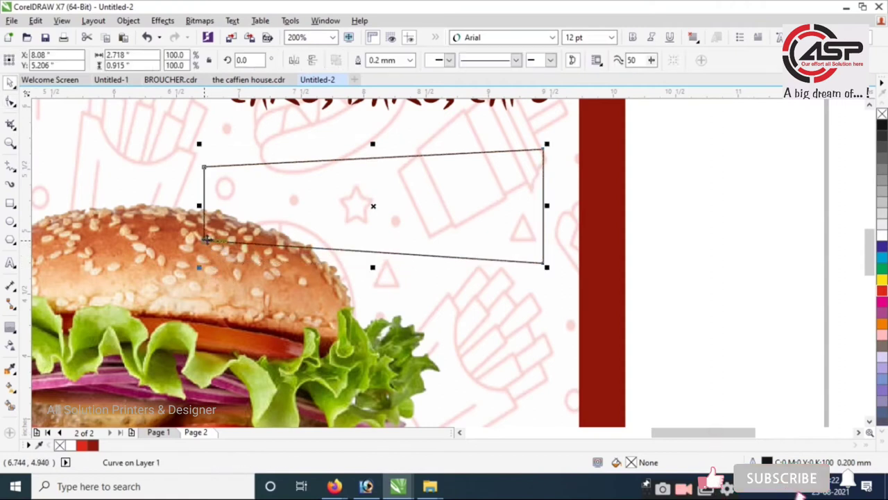
- Add a one-step inward contour of about 0.053 in to the tapered shape and break the contour apart
click(11, 329)
drag(205, 240, 222, 245)
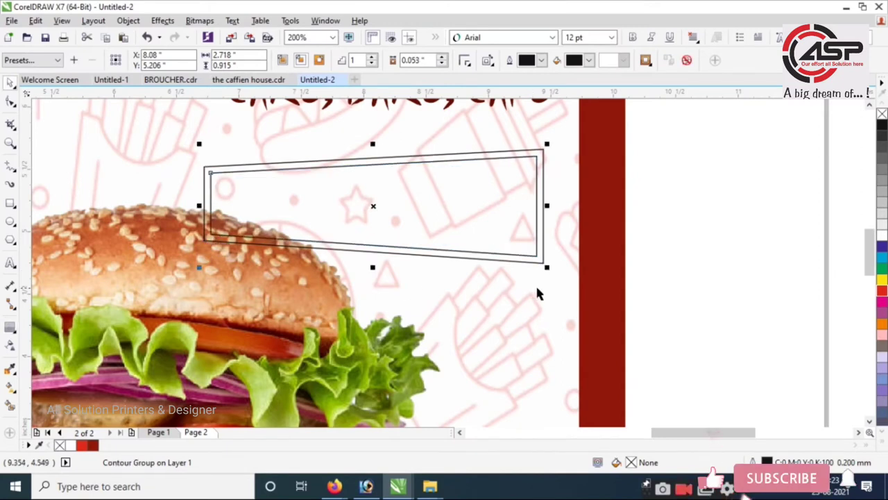
key(ctrl+k)
- Fill the inner tapered shape with dark red (C0 M100 Y100 K50) and remove its outline
click(511, 210)
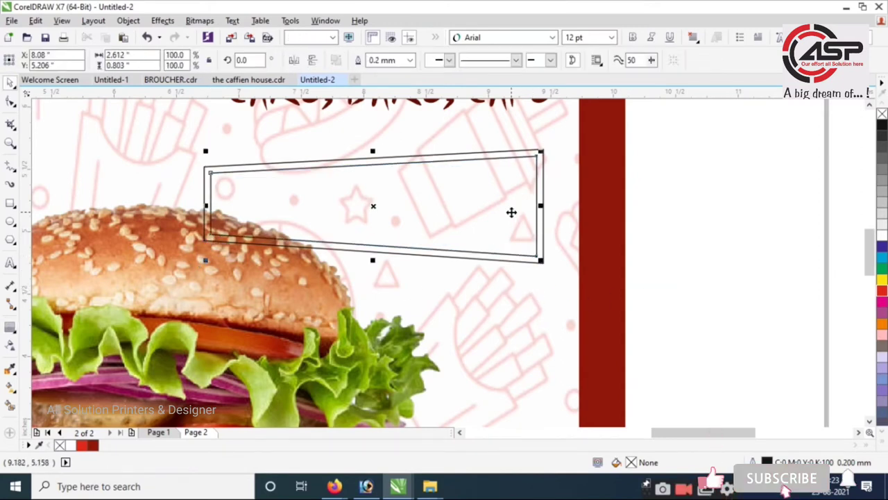
click(882, 294)
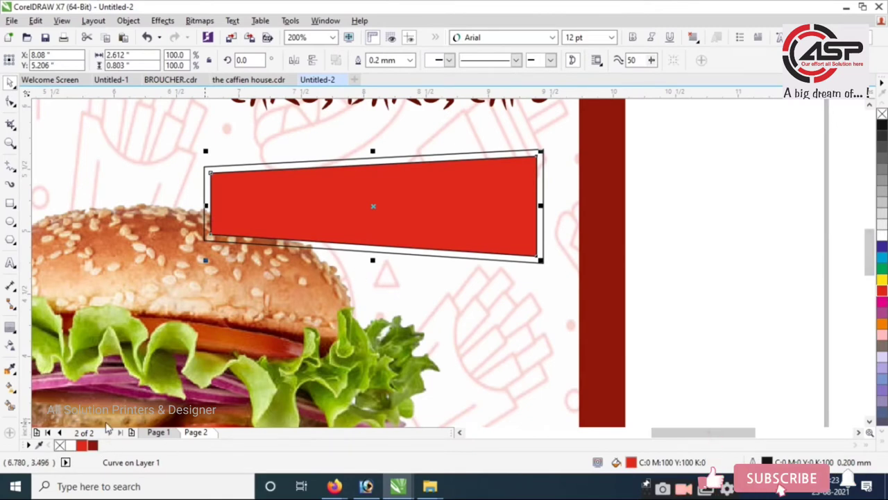
click(93, 446)
click(410, 59)
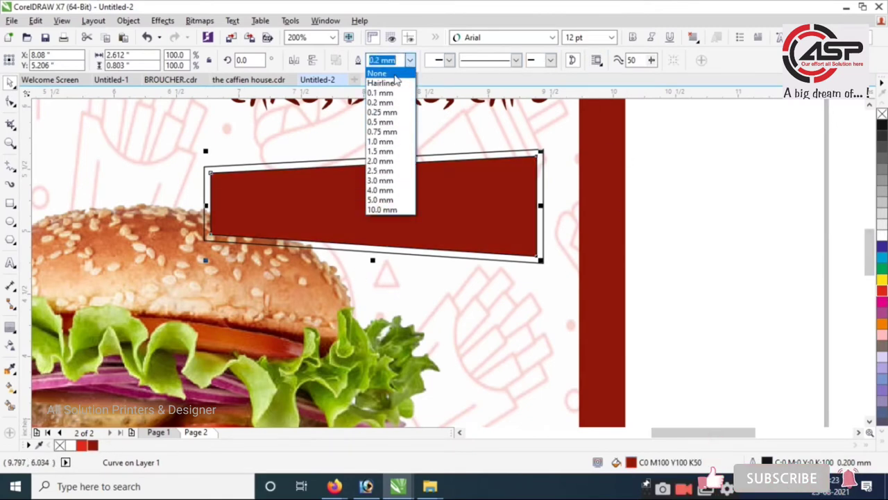
click(381, 69)
- Fill the outer tapered shape with the sand colour C0 M20 Y40 K0 and remove its outline
click(701, 232)
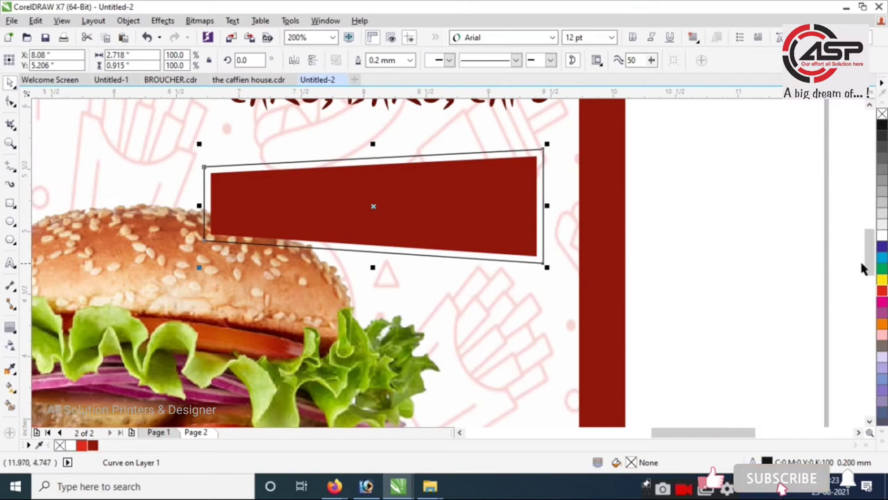
click(882, 234)
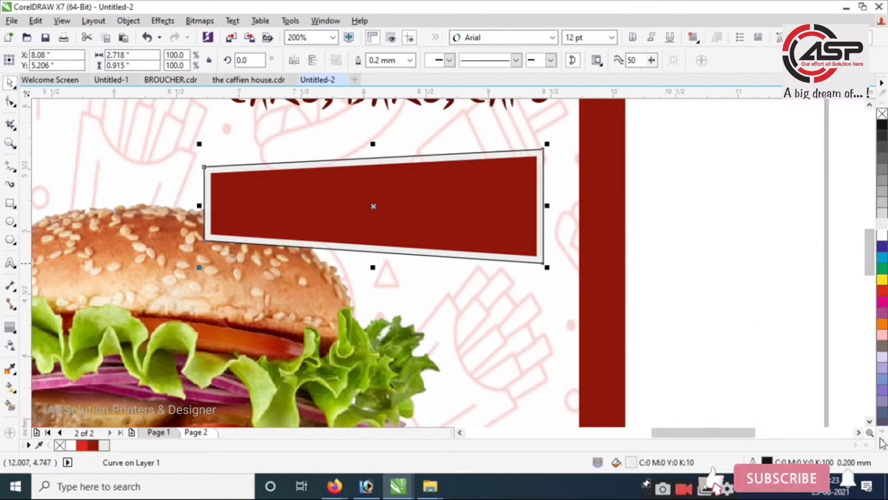
drag(879, 237, 849, 194)
click(861, 162)
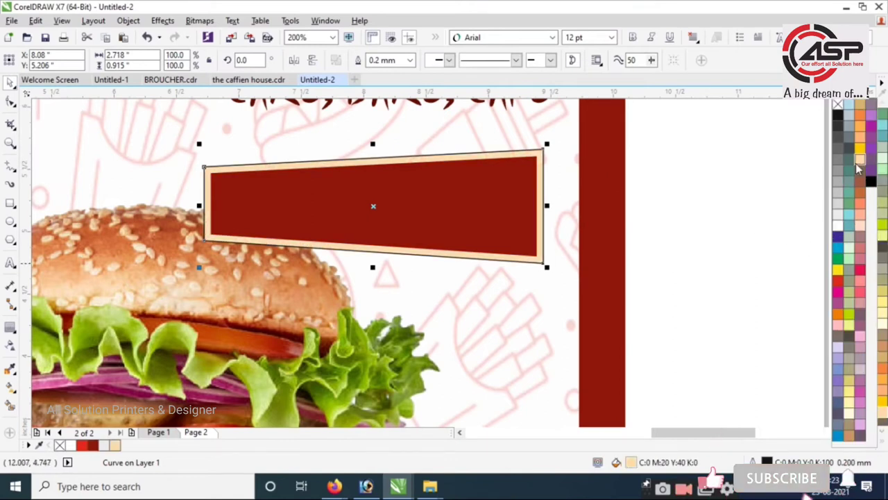
click(410, 59)
click(380, 72)
- Group the two tapered shapes into a banner and rotate it about 12.4 degrees counter-clockwise
drag(724, 323, 137, 139)
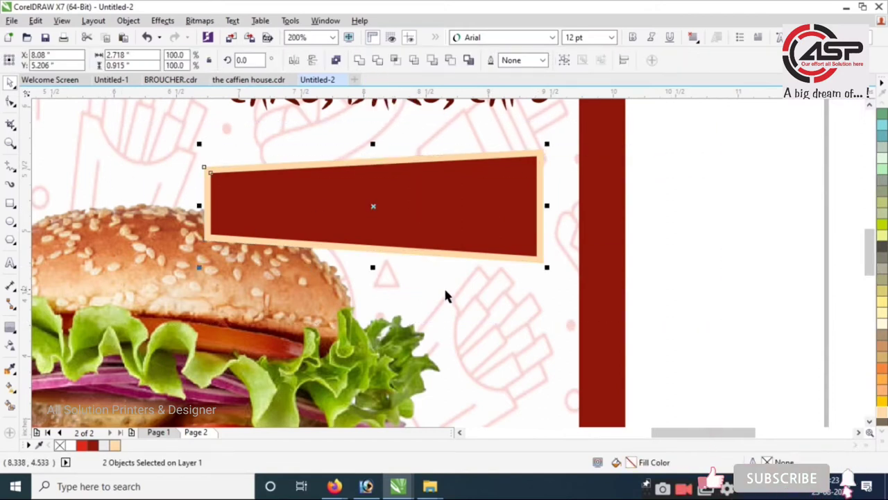
key(ctrl+g)
drag(547, 272, 551, 226)
click(473, 236)
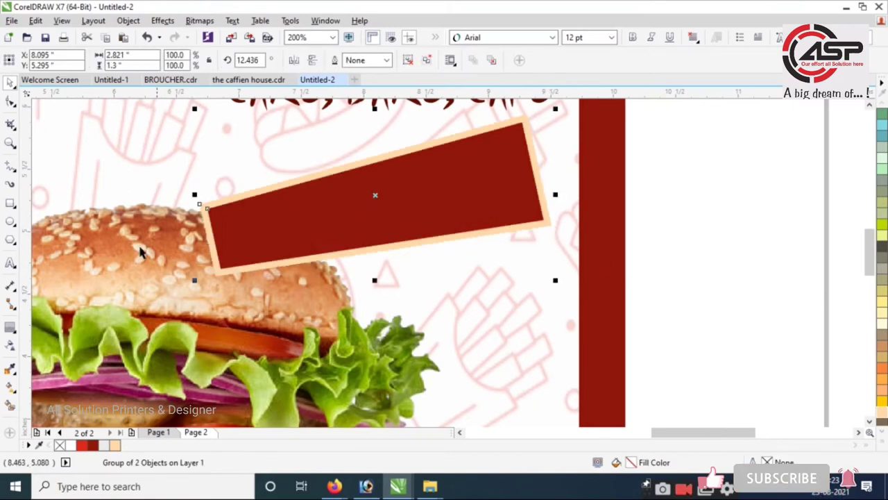
- Narrow the banner group to about 2.46 in wide and position it over the burger's upper right
drag(212, 201, 422, 238)
click(643, 300)
scroll(114, 218, down, 1)
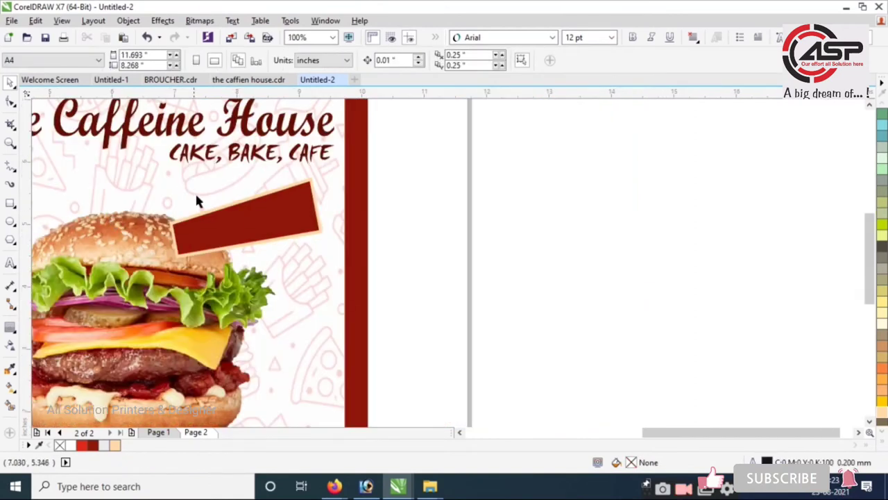
drag(257, 266, 245, 283)
click(581, 294)
- Draw a circle about 0.115 in across inside the banner's upper right corner
key(F2)
drag(170, 158, 785, 386)
click(11, 222)
drag(234, 173, 259, 202)
key(space)
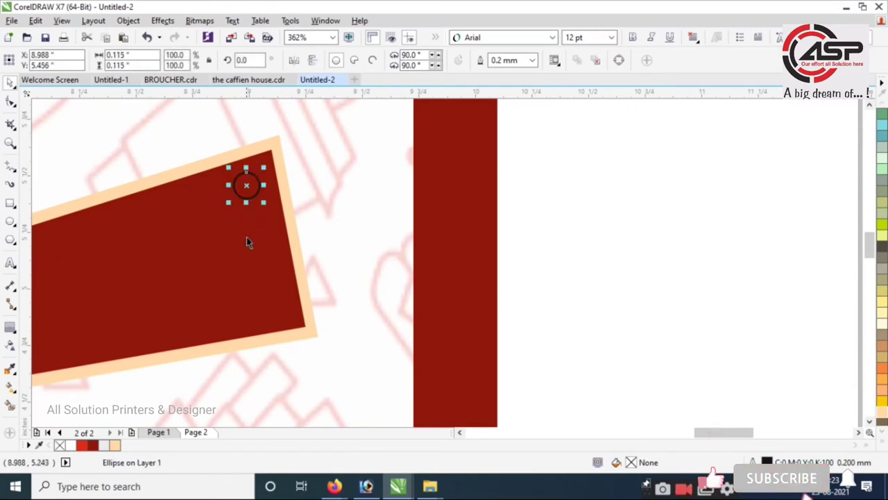
- Ungroup the banner and recolour its inner shape with the sand fill
click(248, 262)
key(ctrl+u)
click(599, 321)
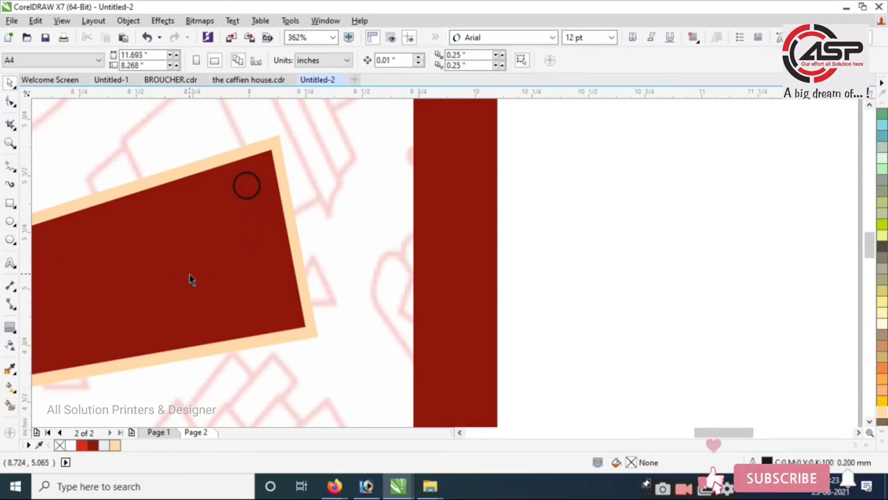
click(186, 274)
key(Page_Up)
key(Page_Down)
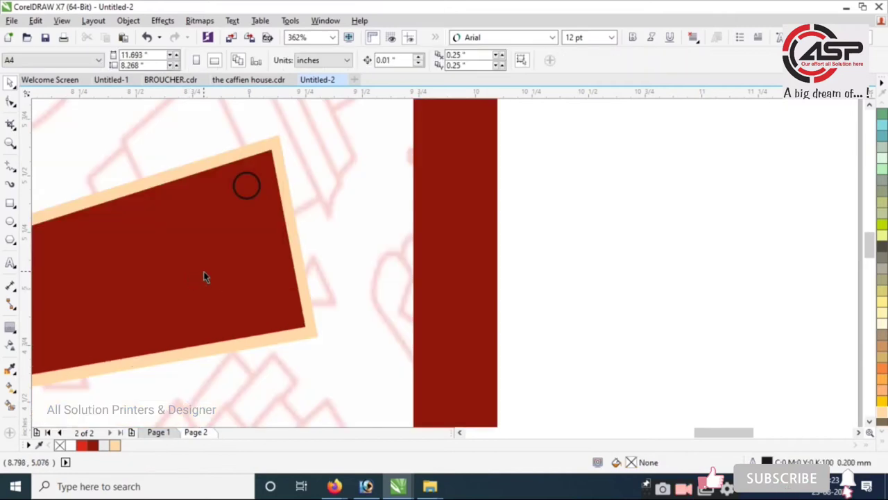
click(211, 279)
click(116, 447)
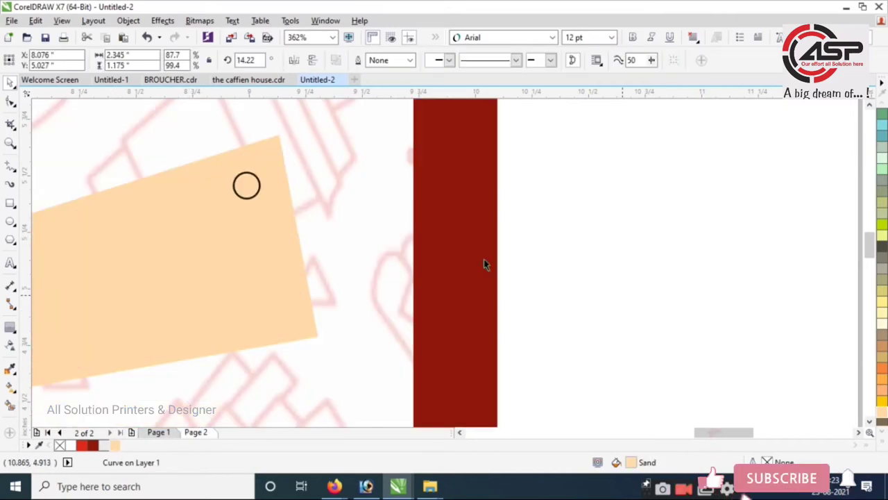
- Recolour the banner's outer shape dark red so it frames the sand-coloured centre
click(660, 311)
click(278, 135)
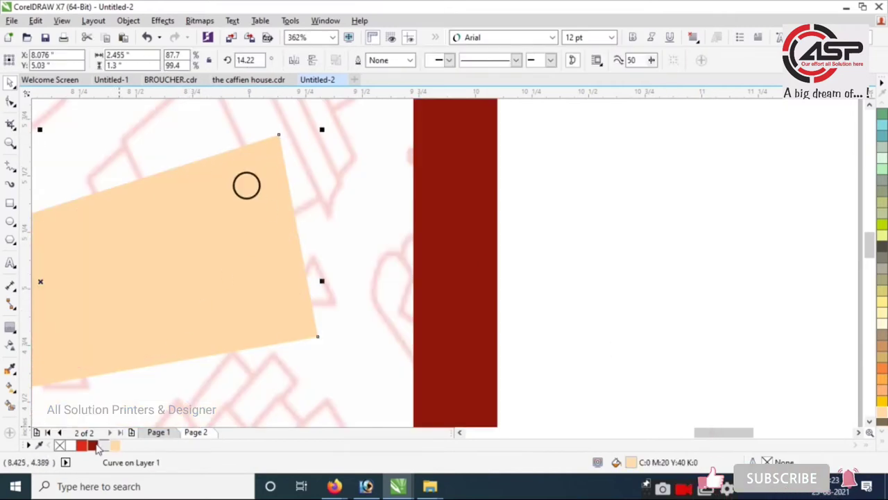
right_click(92, 444)
click(681, 243)
- Fill the small circle in the banner's corner with dark red (C0 M100 Y100 K50) and remove its outline
scroll(382, 218, down, 2)
scroll(324, 247, up, 3)
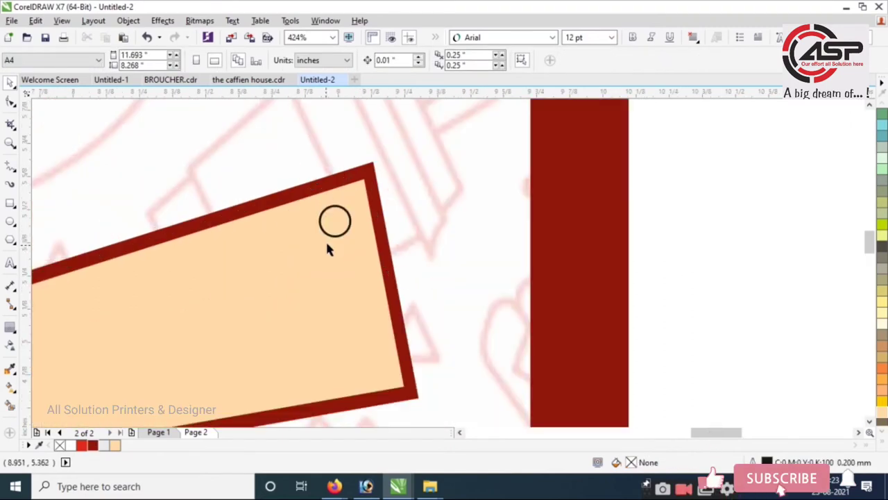
click(333, 219)
click(92, 445)
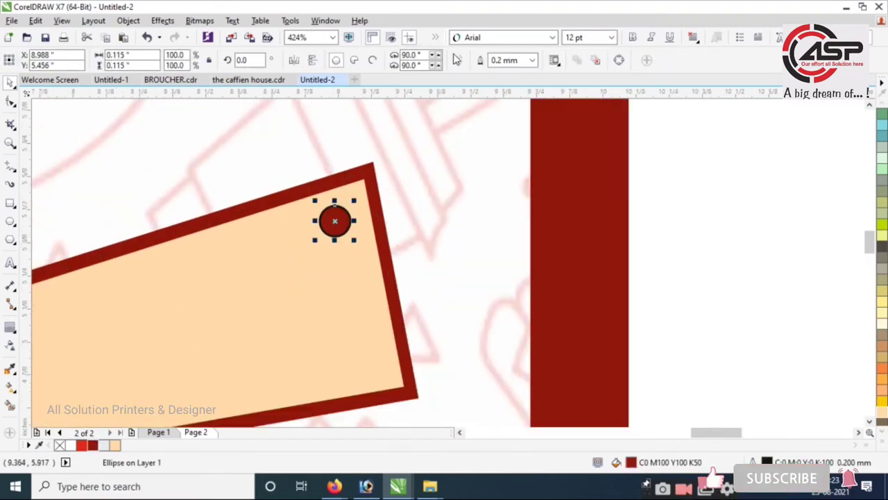
click(531, 60)
click(529, 74)
click(725, 238)
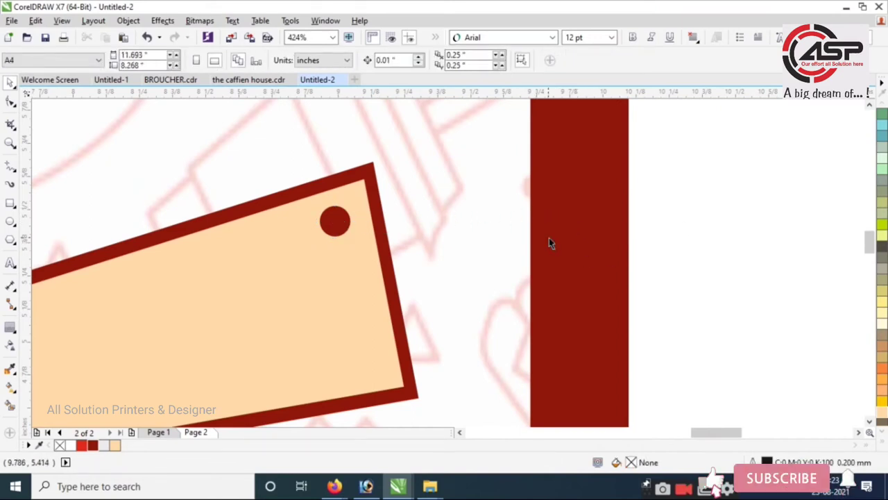
- Draw a straight 0.2 mm line from the centre of the banner's small circle to the flyer's side border and colour its outline dark red
click(346, 216)
key(F2)
drag(264, 148, 632, 298)
drag(243, 218, 253, 212)
scroll(309, 251, down, 1)
key(F2)
drag(112, 134, 747, 375)
click(11, 167)
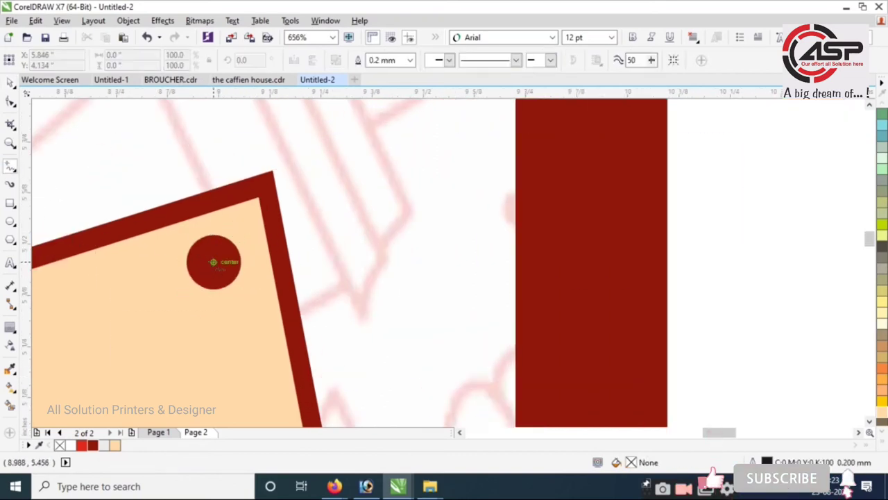
click(213, 262)
click(546, 150)
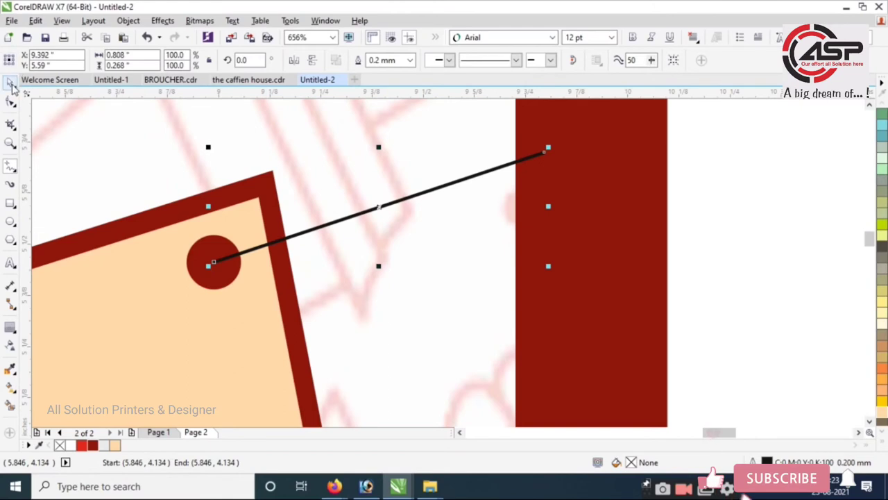
right_click(96, 445)
- Convert the line to a curve and bend it into a gentle S-shaped string between the circle and the border
click(11, 102)
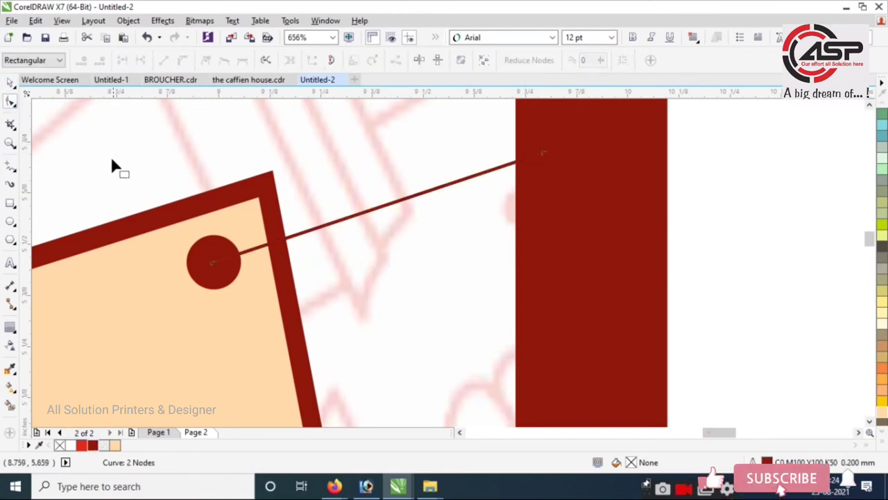
click(181, 61)
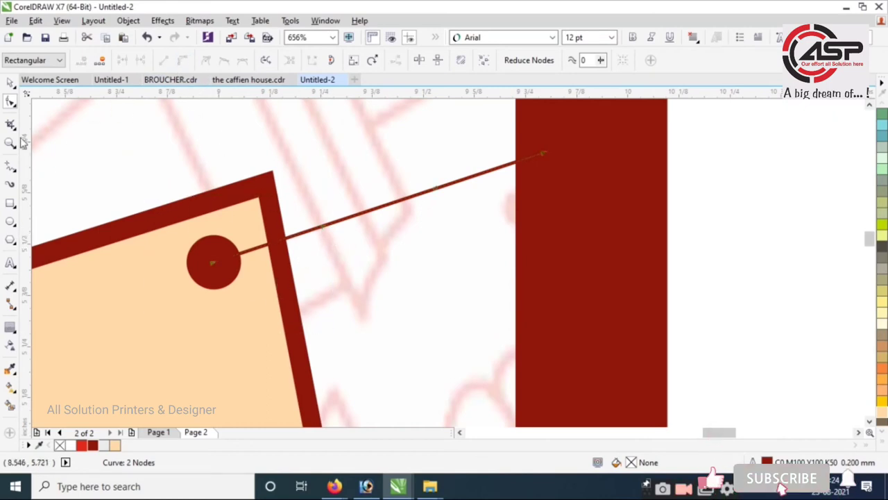
double_click(11, 103)
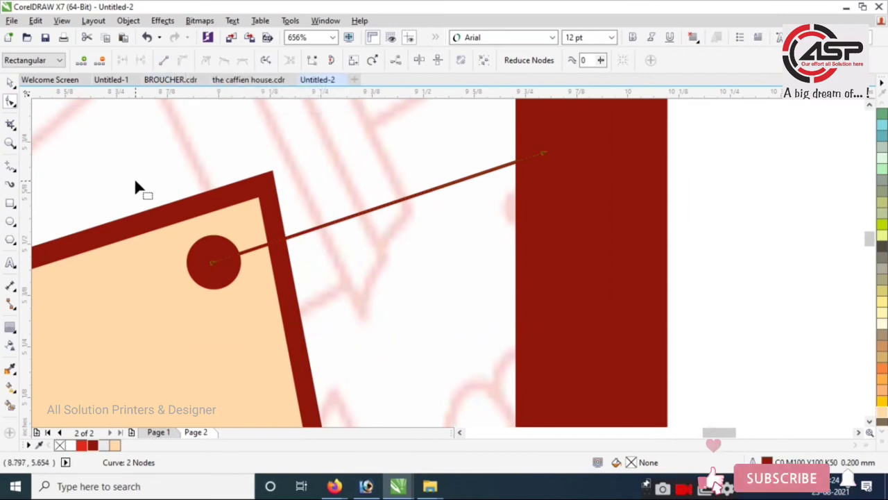
drag(254, 286, 255, 285)
drag(320, 223, 240, 136)
drag(109, 218, 289, 315)
drag(323, 233, 229, 148)
drag(435, 189, 489, 212)
- Duplicate the string as a vertical mirror image and rotate the copy about the circle's centre so it crosses the original
key(space)
drag(378, 147, 447, 293)
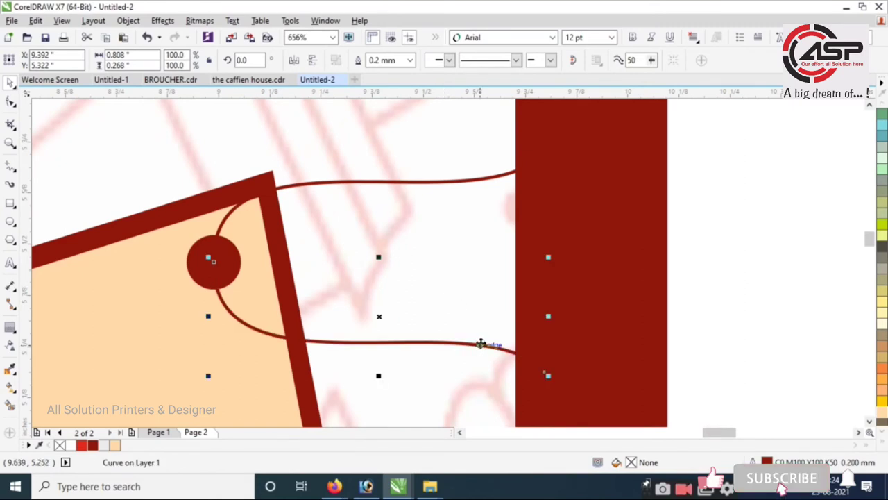
click(370, 335)
drag(378, 317, 240, 262)
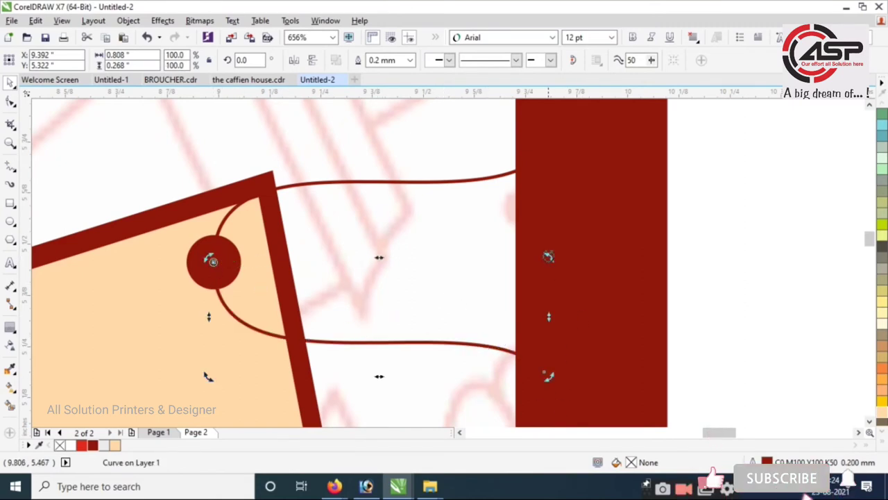
drag(548, 256, 380, 109)
click(755, 326)
- Rotate the mirrored string downward so it meets the border just below the other string without crossing it
scroll(260, 279, down, 2)
key(F2)
drag(190, 237, 383, 314)
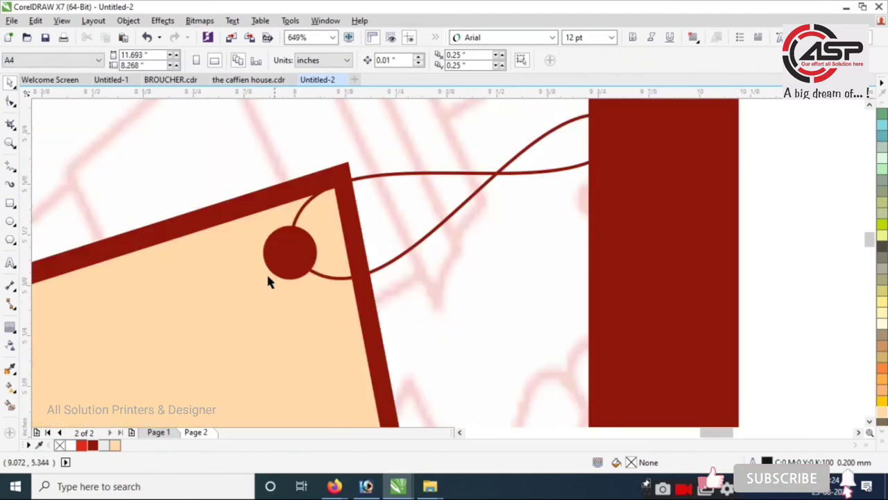
click(387, 179)
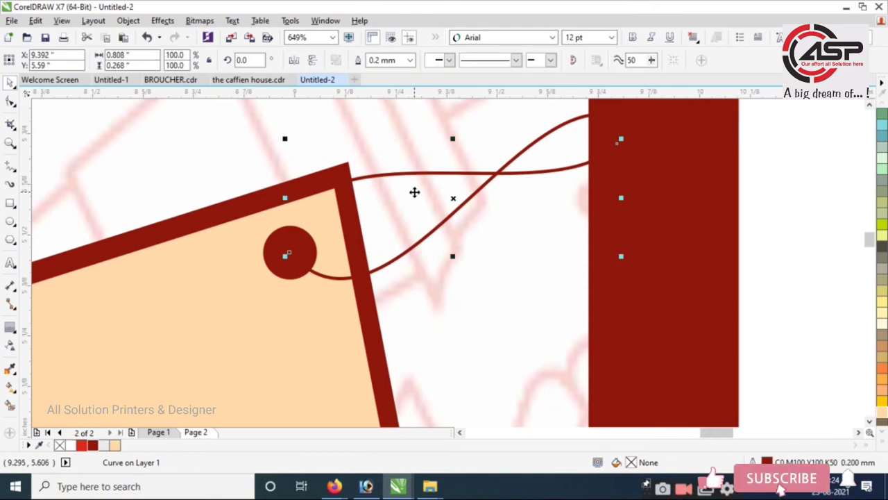
key(F4)
click(782, 313)
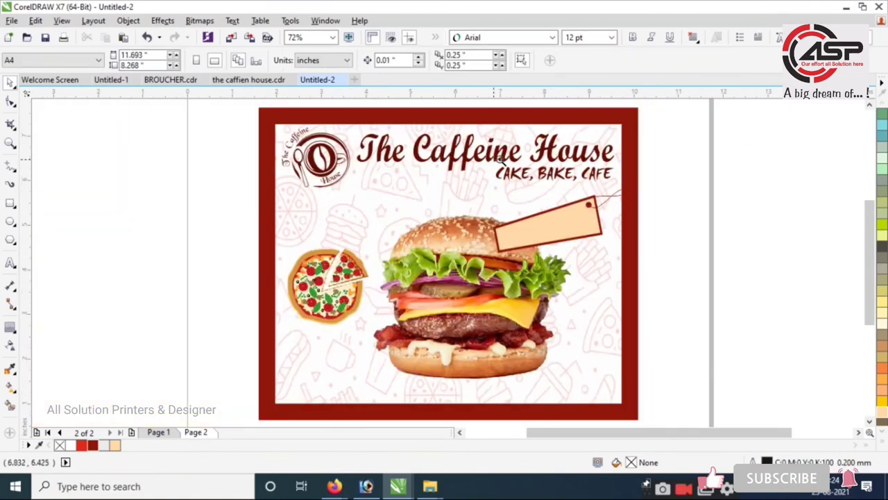
scroll(657, 184, up, 2)
double_click(500, 236)
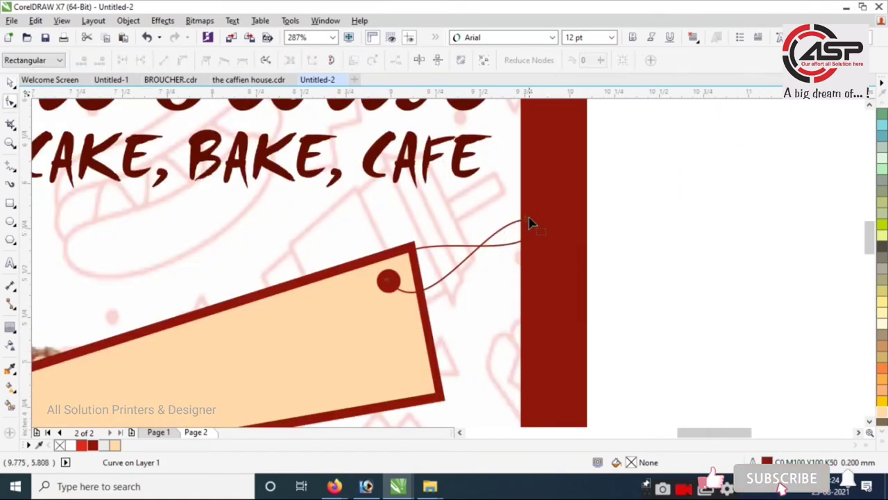
key(space)
click(462, 254)
drag(533, 217, 557, 247)
click(684, 307)
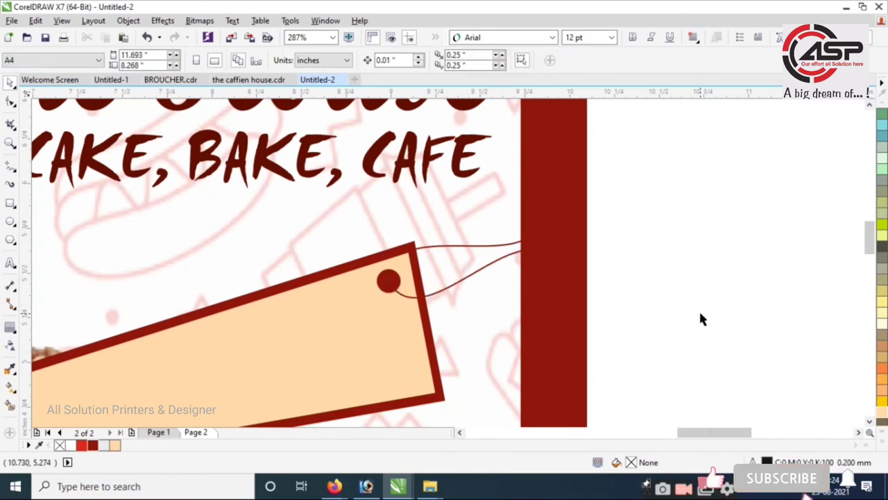
- Paste the "Burger Starts at ₹30/-" text group and move it onto the sand-coloured banner
scroll(496, 274, down, 2)
key(F2)
drag(291, 224, 696, 378)
key(F4)
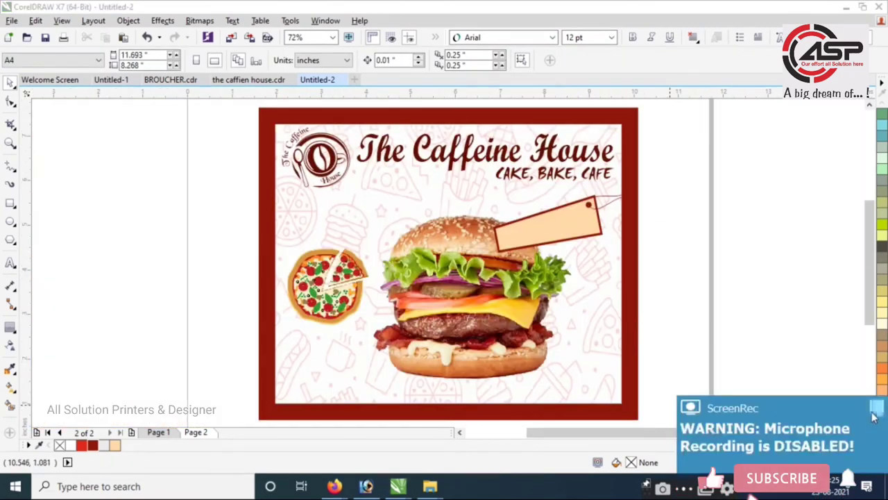
click(876, 409)
scroll(586, 225, up, 2)
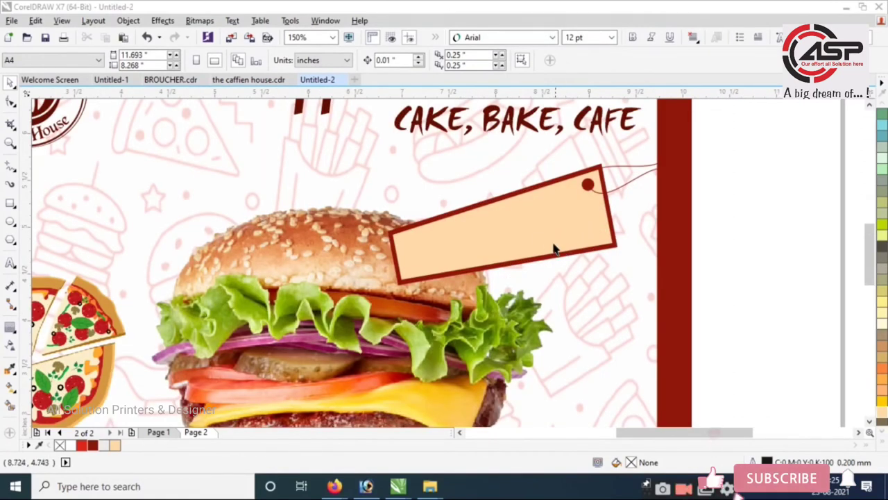
key(ctrl+v)
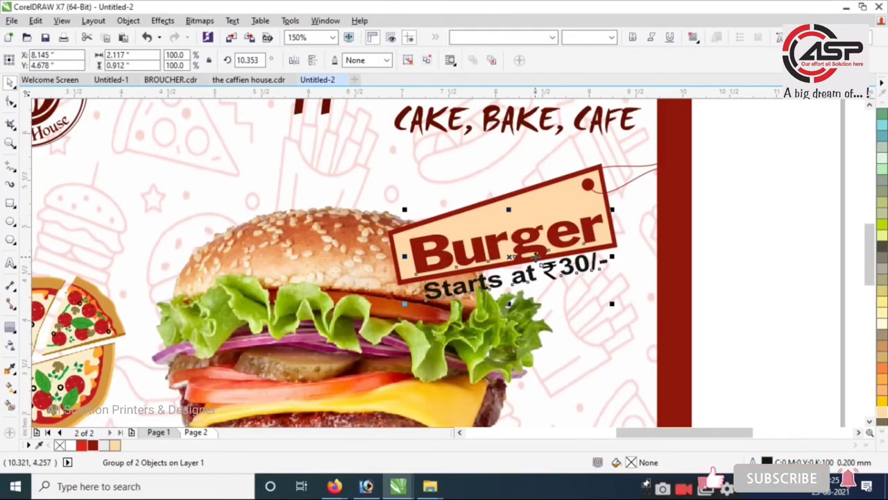
drag(534, 254, 524, 239)
- Rotate the Burger text group to 13.723° and scale it to about 1.68 × 0.80 in so it fits inside the banner
key(F2)
drag(729, 313, 378, 177)
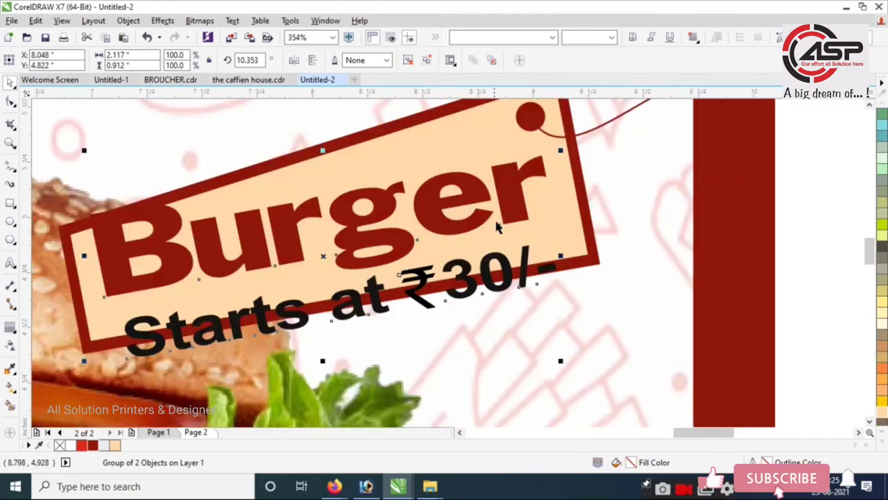
click(495, 229)
drag(563, 361, 569, 332)
mouse_move(564, 384)
mouse_down()
mouse_move(562, 394)
mouse_move(551, 384)
mouse_move(561, 373)
mouse_up()
click(523, 196)
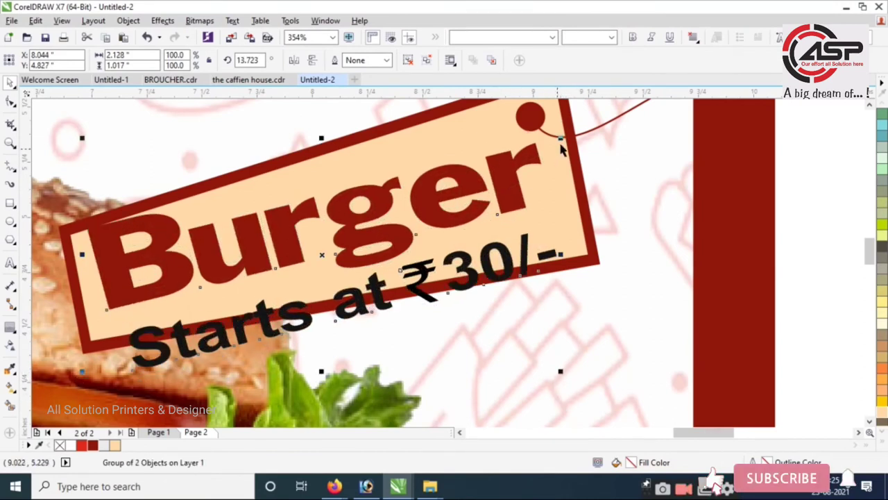
drag(559, 144, 350, 261)
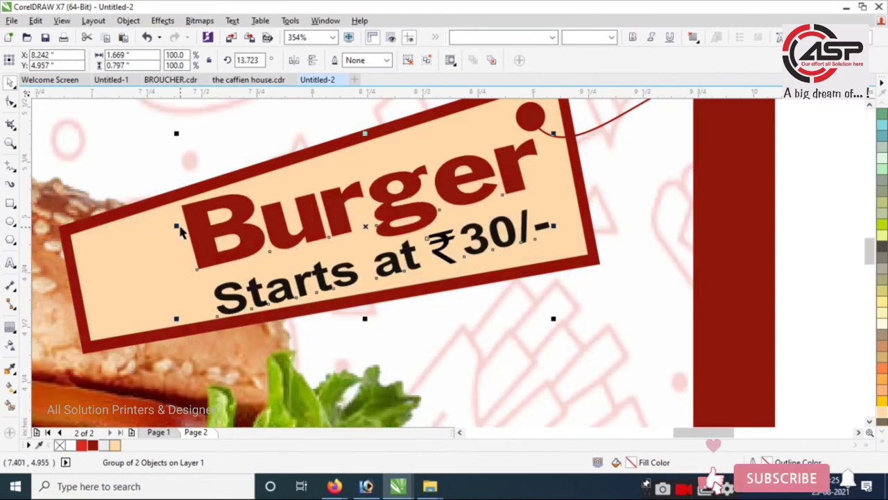
drag(178, 225, 174, 225)
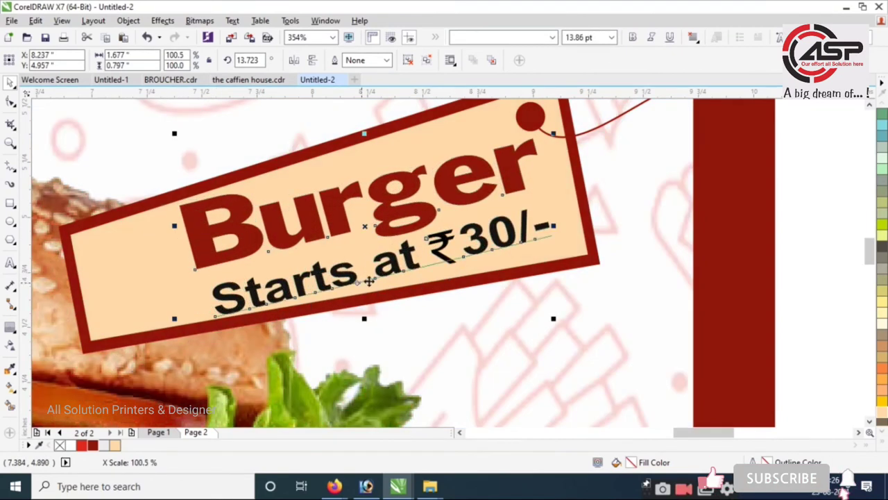
scroll(268, 344, down, 1)
click(755, 313)
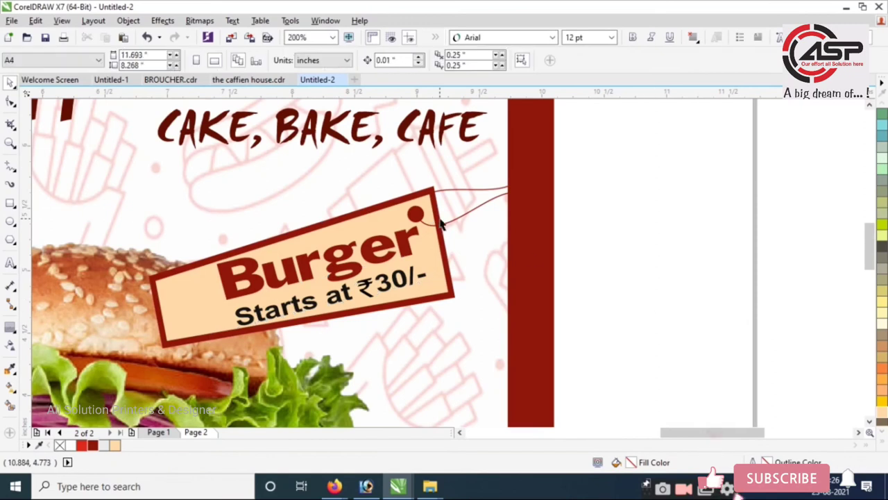
- Delete the already used Burger text and the café header items from Page 1
scroll(442, 222, down, 1)
scroll(659, 329, down, 1)
drag(186, 158, 796, 407)
scroll(237, 269, down, 2)
drag(107, 185, 555, 389)
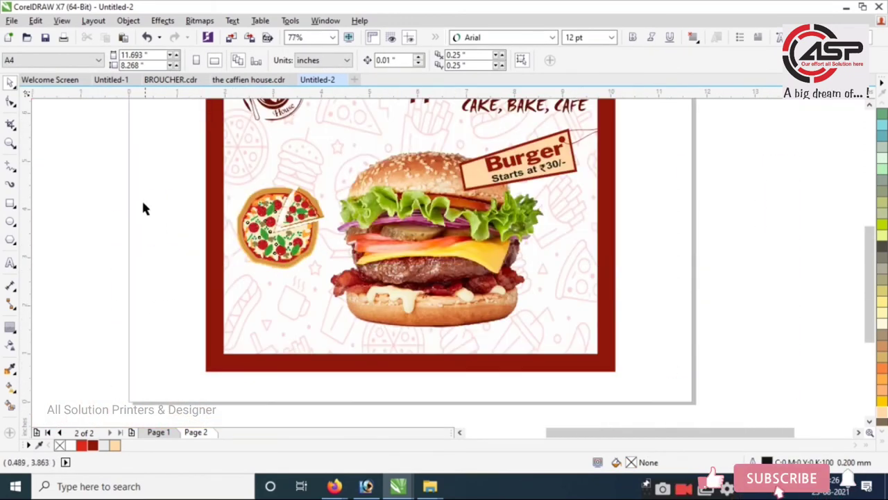
key(Page_Up)
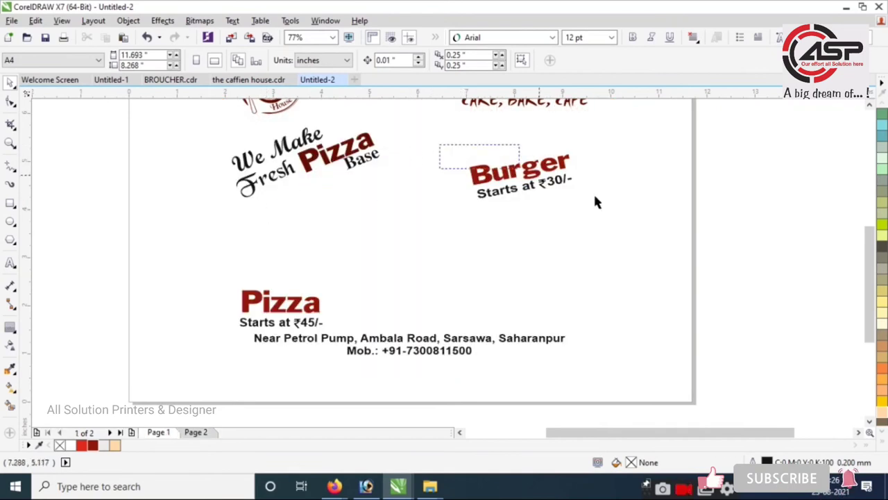
drag(595, 195, 629, 220)
key(ctrl+x)
scroll(326, 198, down, 2)
drag(260, 120, 592, 185)
key(Delete)
- Transfer the "We Make Fresh Pizza Base" lettering from Page 1 onto the flyer on Page 2
scroll(347, 208, up, 2)
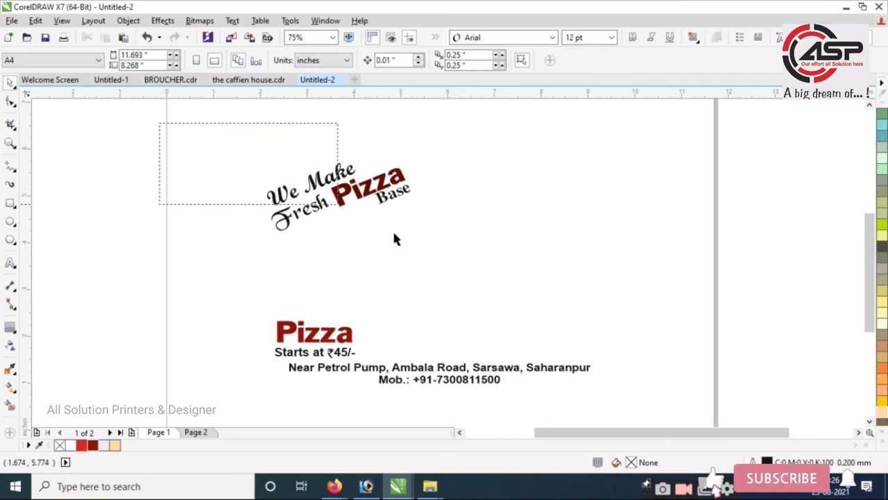
drag(394, 234, 462, 292)
key(ctrl+x)
key(Page_Down)
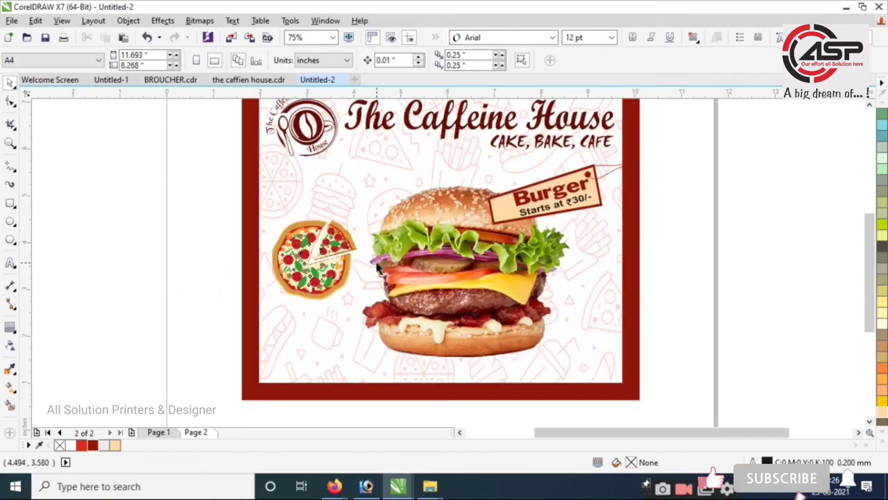
key(ctrl+v)
- Place the "We Make Fresh Pizza Base" lettering between the logo and the pizza picture and scale it down slightly
scroll(356, 279, up, 3)
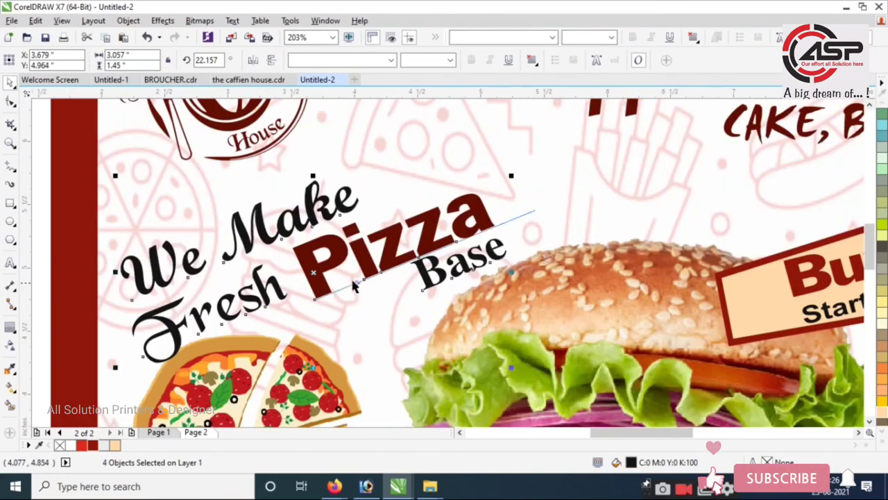
drag(330, 265, 329, 242)
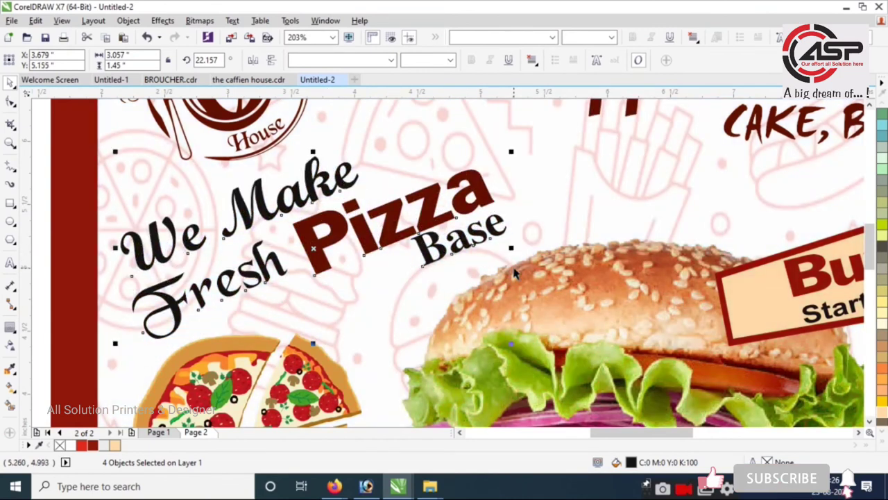
drag(511, 151, 507, 163)
drag(365, 241, 360, 235)
scroll(372, 197, down, 3)
click(762, 319)
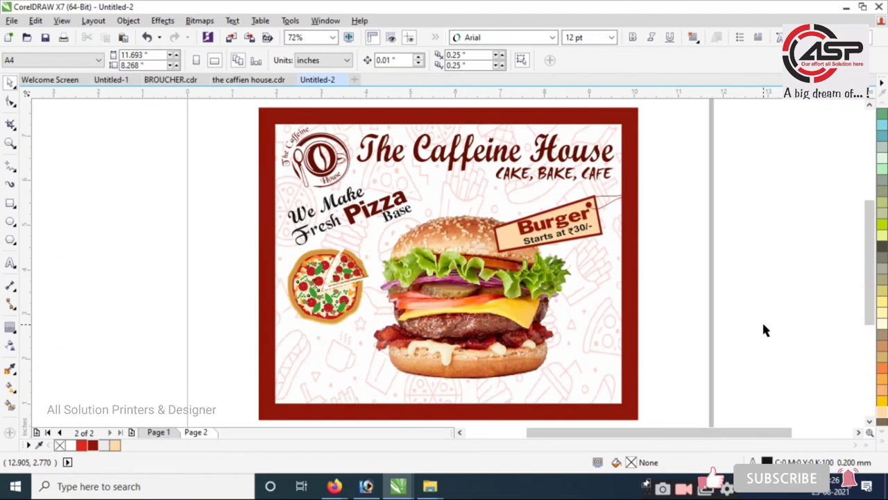
- Delete the leftover "We Make Fresh Pizza Base" lettering from Page 1
key(Page_Up)
mouse_move(224, 323)
mouse_down()
mouse_move(288, 377)
mouse_move(390, 405)
mouse_move(387, 393)
mouse_move(333, 347)
mouse_up()
drag(242, 175, 528, 306)
key(Delete)
- Cut the "Pizza Starts at ₹45/-" text group from Page 1 and paste it on Page 2
drag(266, 307, 406, 391)
key(ctrl+x)
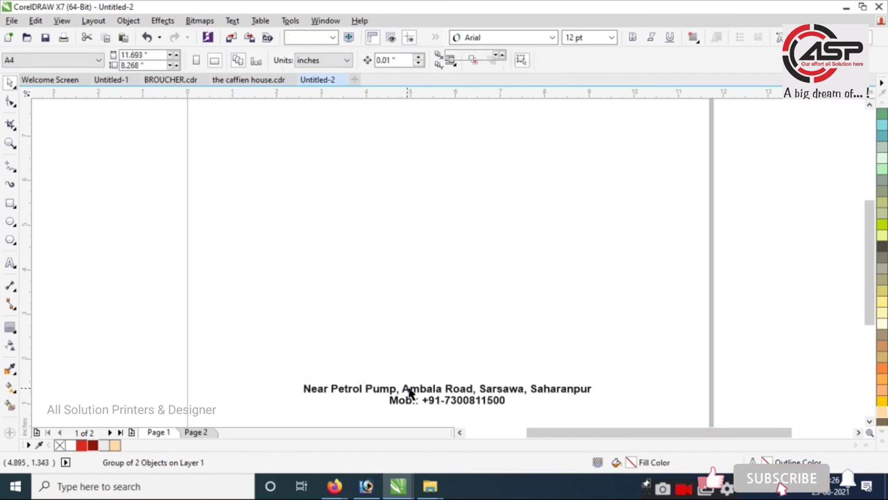
key(Page_Down)
key(ctrl+v)
- Move the Pizza price text directly beneath the pizza picture and scale it to about 1.63 in wide
drag(375, 368, 569, 436)
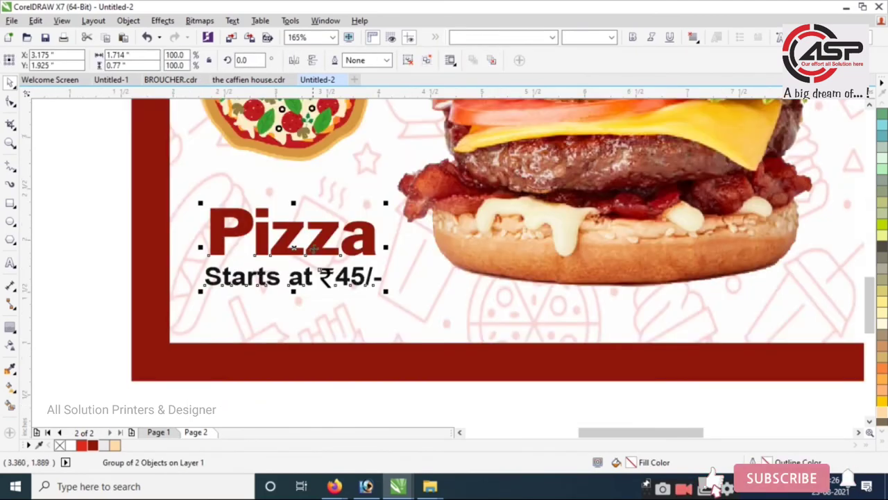
drag(356, 291, 377, 238)
scroll(284, 361, down, 3)
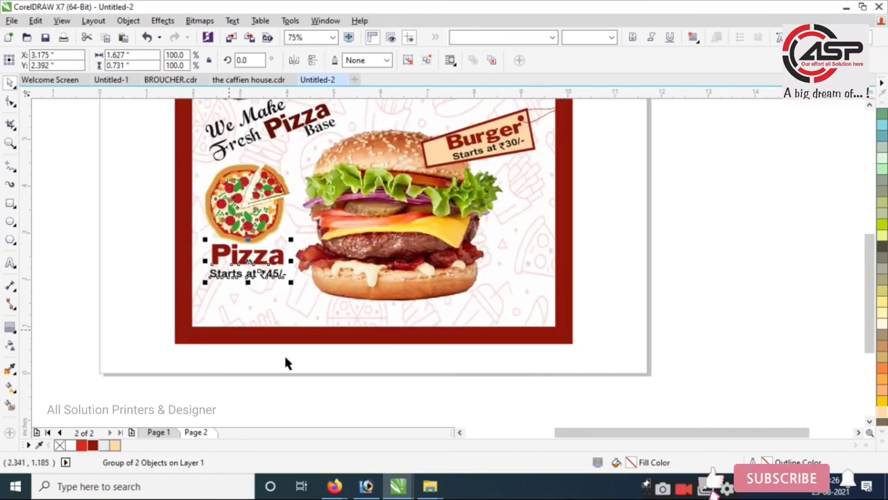
- Transfer the address and mobile number text from Page 1 to the bottom of the flyer on Page 2
click(585, 398)
click(159, 432)
drag(172, 288, 728, 384)
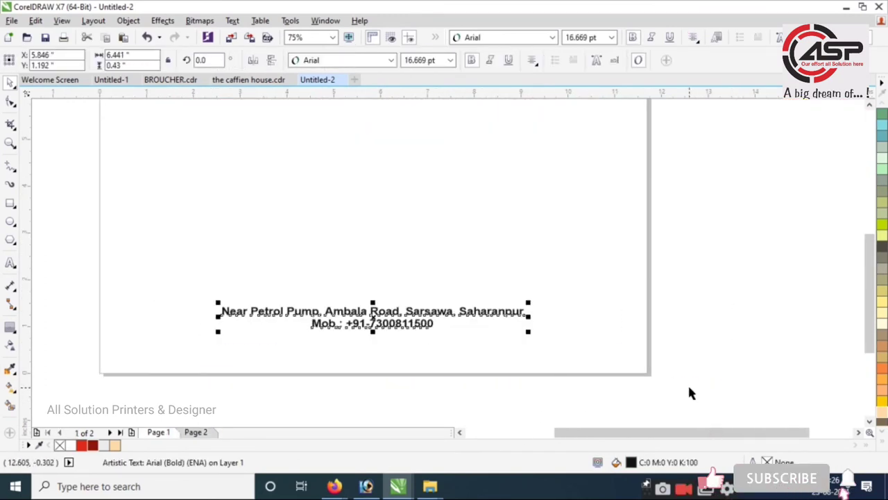
key(Page_Down)
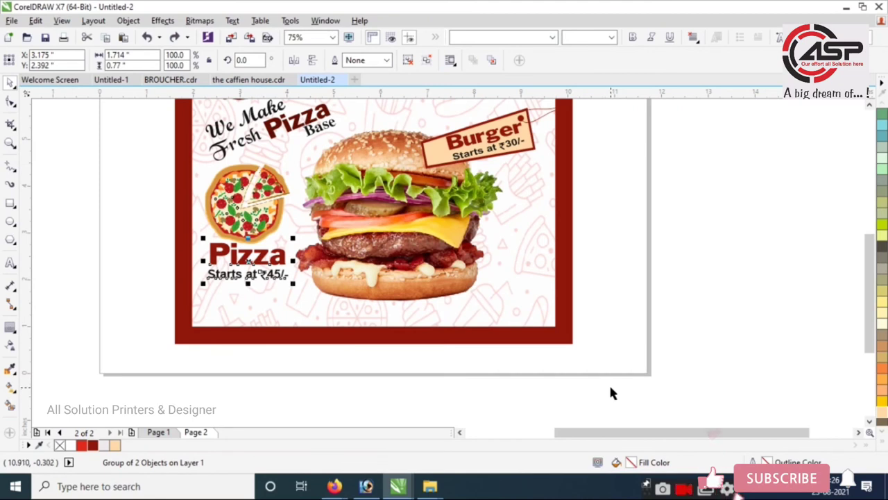
key(Page_Down)
key(Escape)
key(ctrl+v)
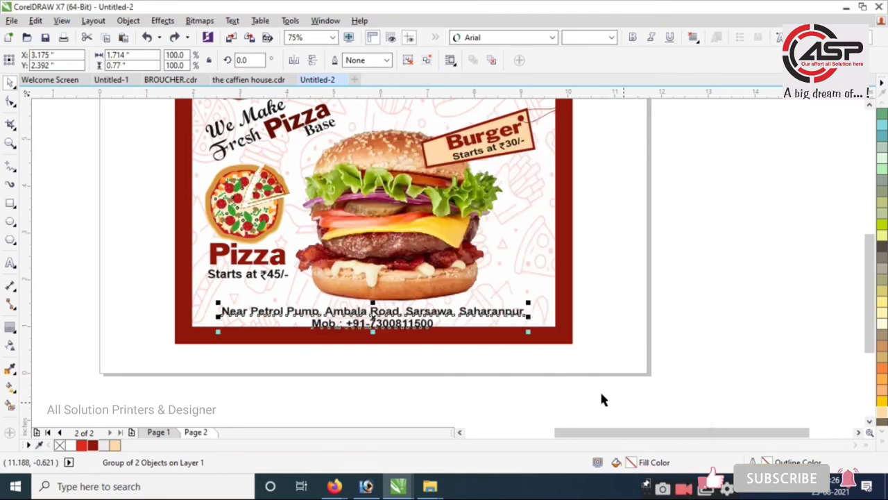
- Shift the contact text up inside the border and delete its mobile number line
scroll(347, 326, up, 2)
drag(410, 268, 430, 306)
click(419, 295)
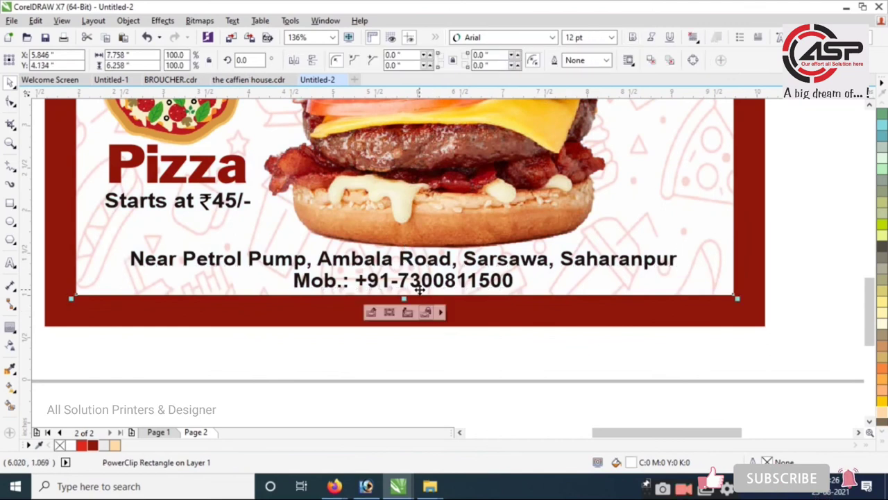
click(417, 280)
key(Delete)
- Move the address line slightly down below the burger and enlarge it to 17.139 pt
drag(390, 261, 390, 268)
drag(683, 253, 692, 253)
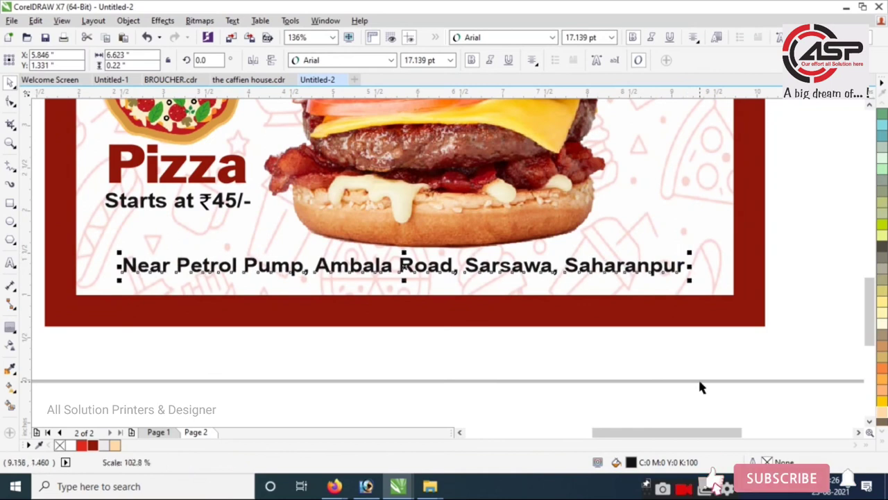
click(700, 378)
key(F4)
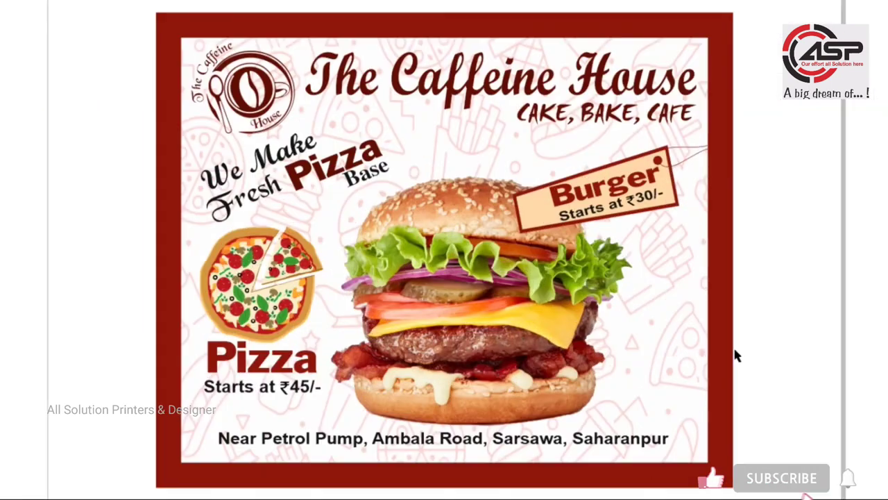